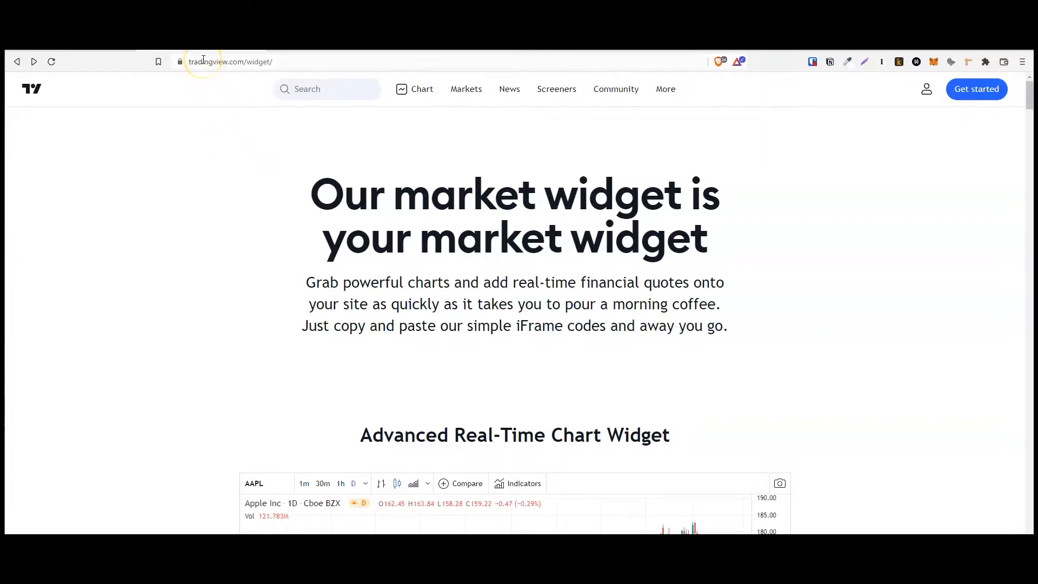
- Look through the TradingView widget gallery for a market widget suited to the site
scroll(417, 143, down, 1)
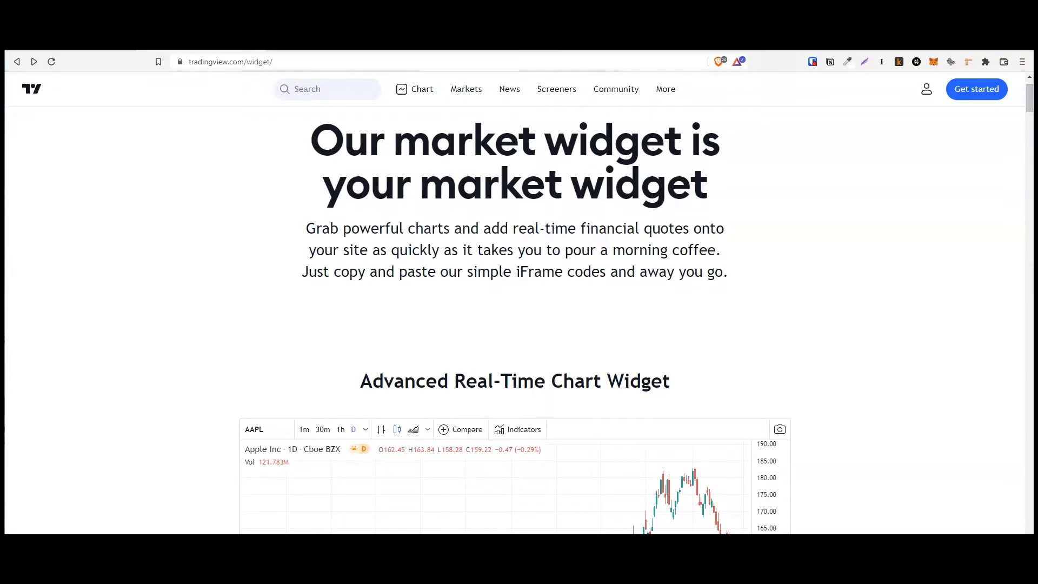
scroll(452, 209, down, 12)
scroll(453, 210, down, 12)
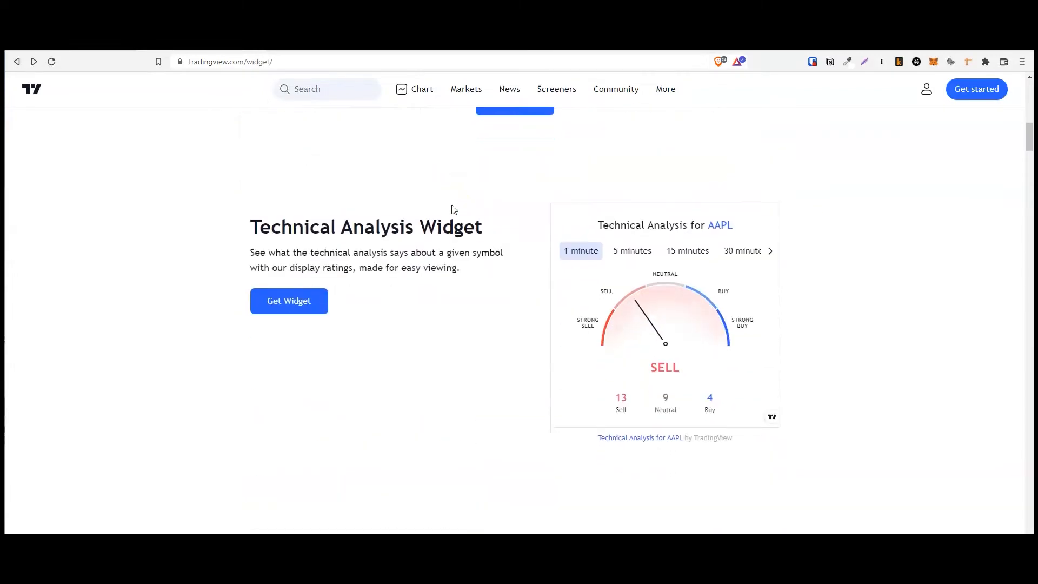
scroll(453, 210, down, 15)
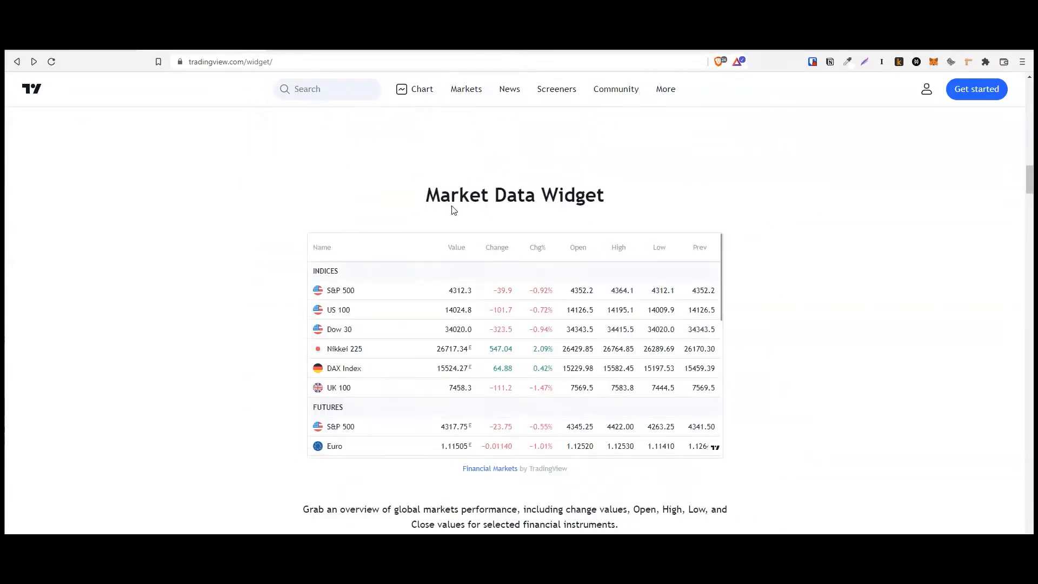
scroll(454, 210, down, 14)
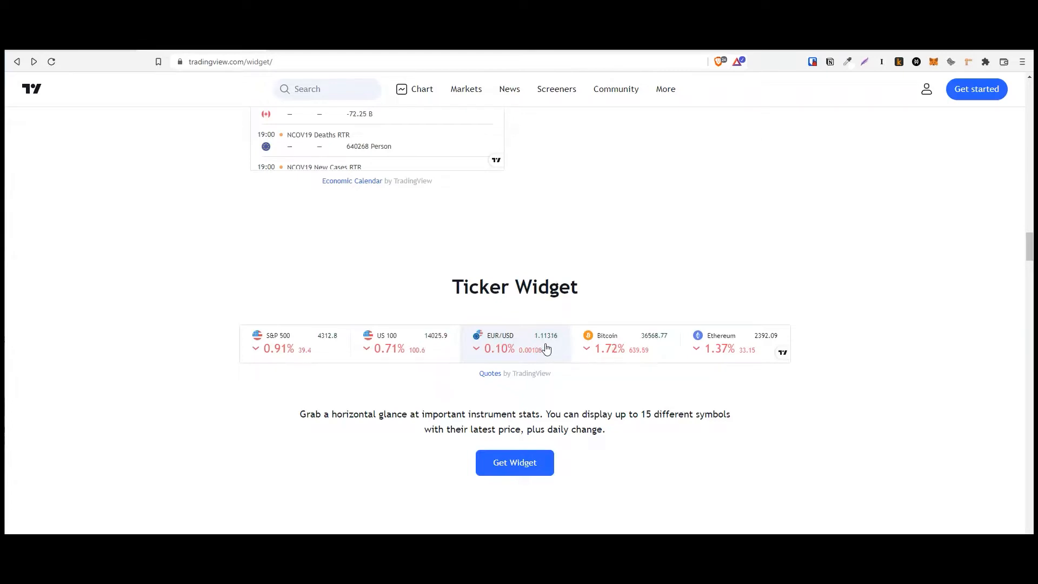
scroll(541, 338, up, 20)
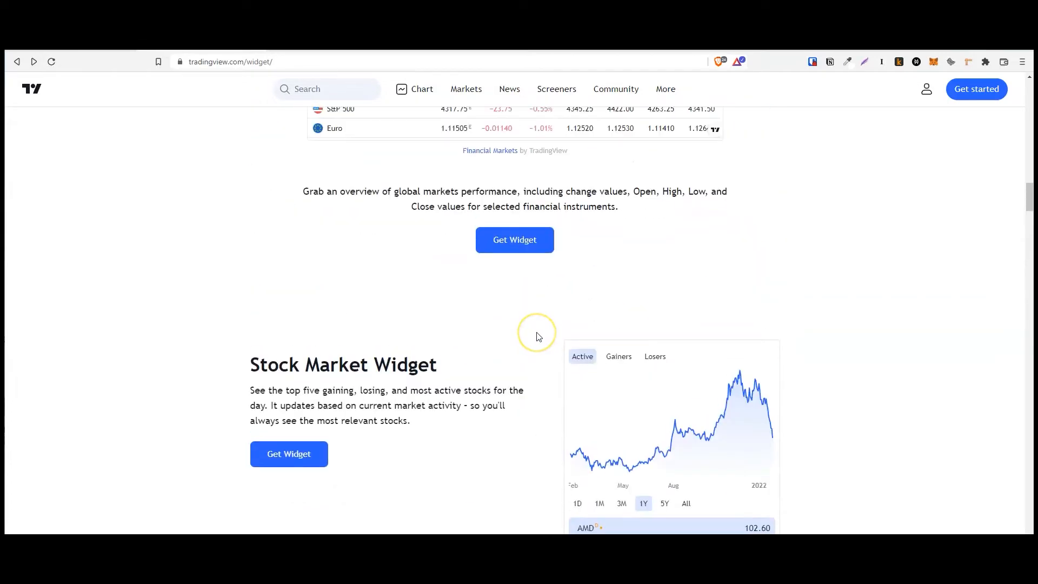
scroll(538, 336, up, 10)
scroll(538, 336, down, 3)
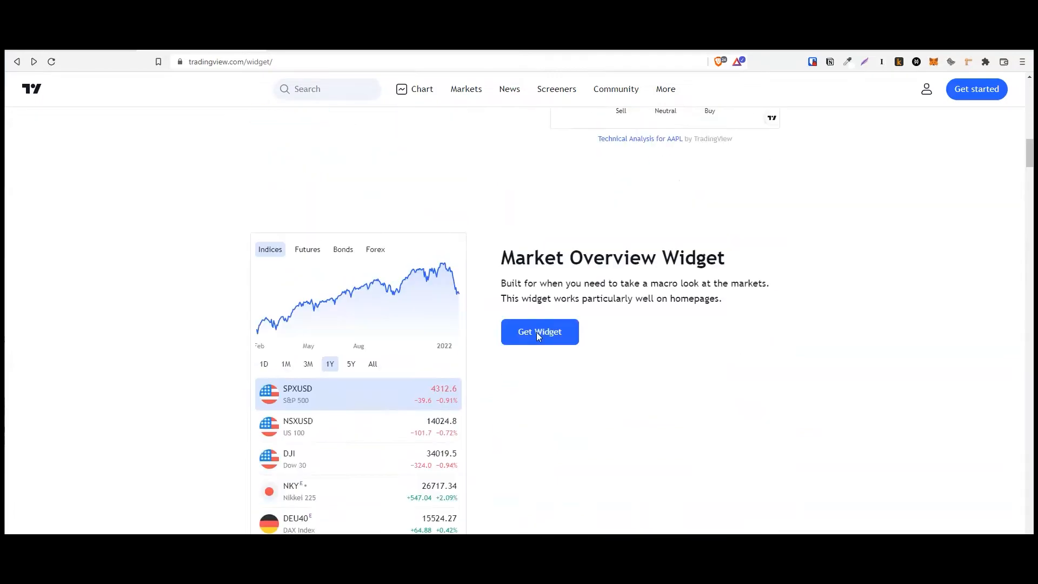
- Open the Market Overview Widget's configuration page at its settings
click(548, 334)
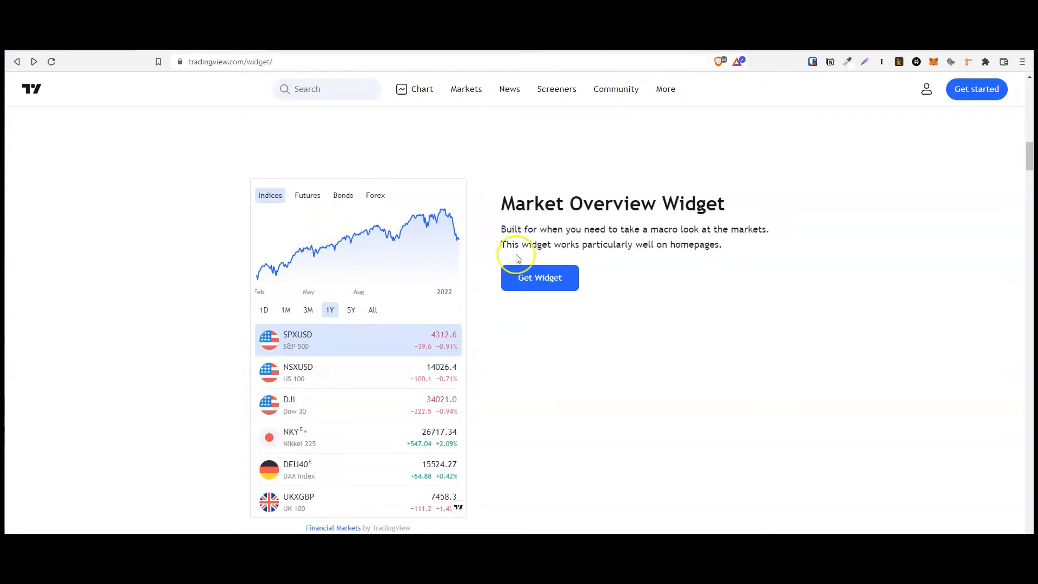
click(544, 279)
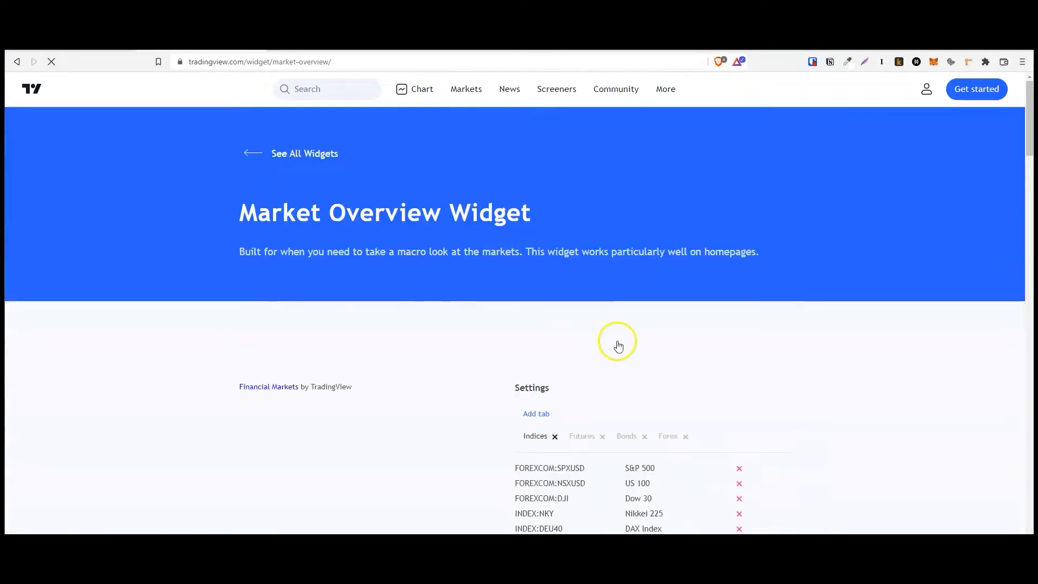
scroll(918, 343, down, 3)
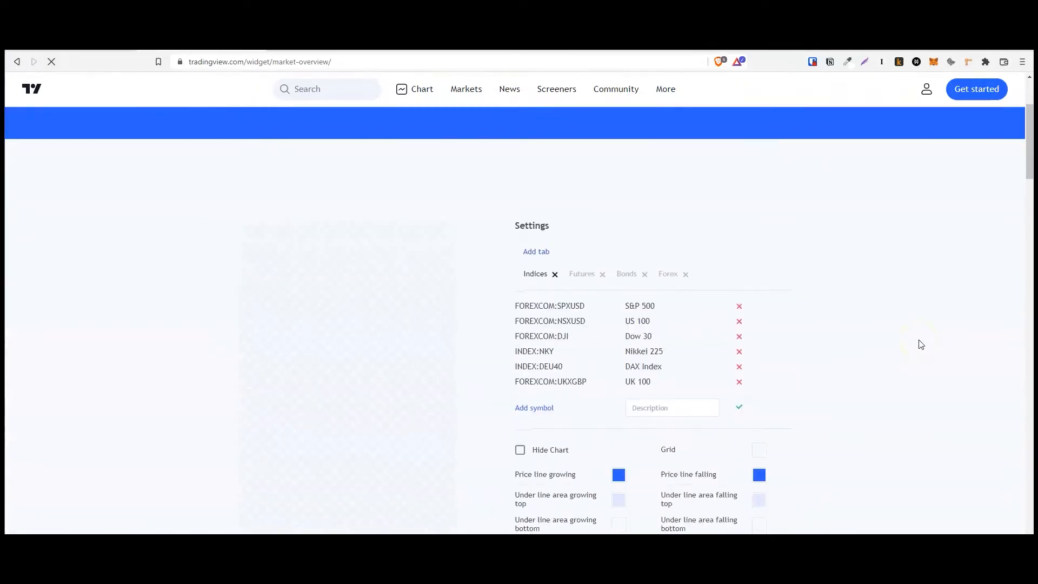
scroll(551, 331, up, 1)
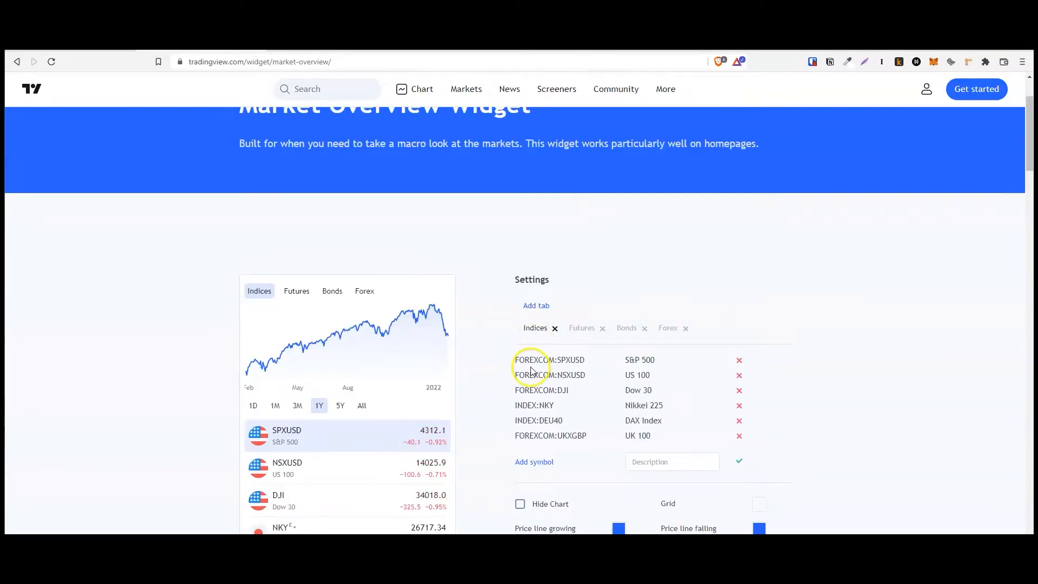
scroll(531, 372, down, 2)
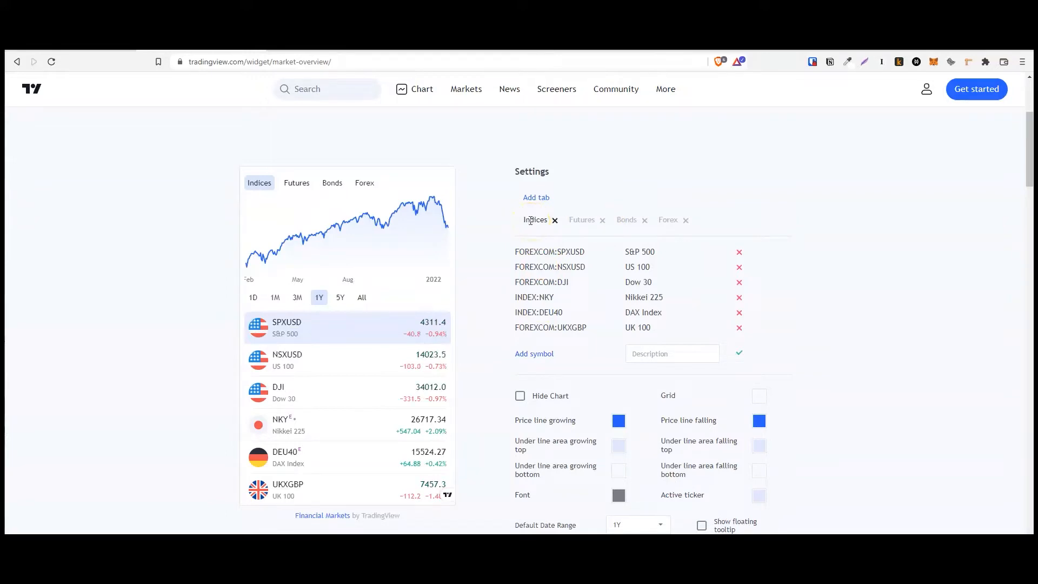
- Delete the Futures and Bonds tabs from the Market Overview widget
click(603, 222)
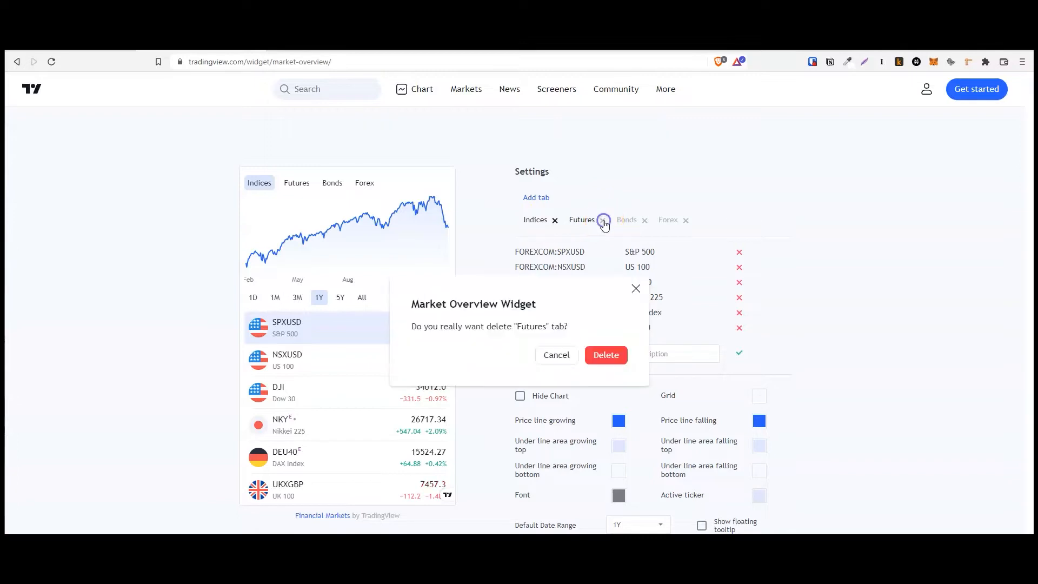
click(615, 357)
click(583, 222)
click(608, 356)
- Remove GBPUSD, USDJPY, USDCHF, AUDUSD and USDCAD from the widget's Forex tab, keeping only FX:EURUSD
click(566, 219)
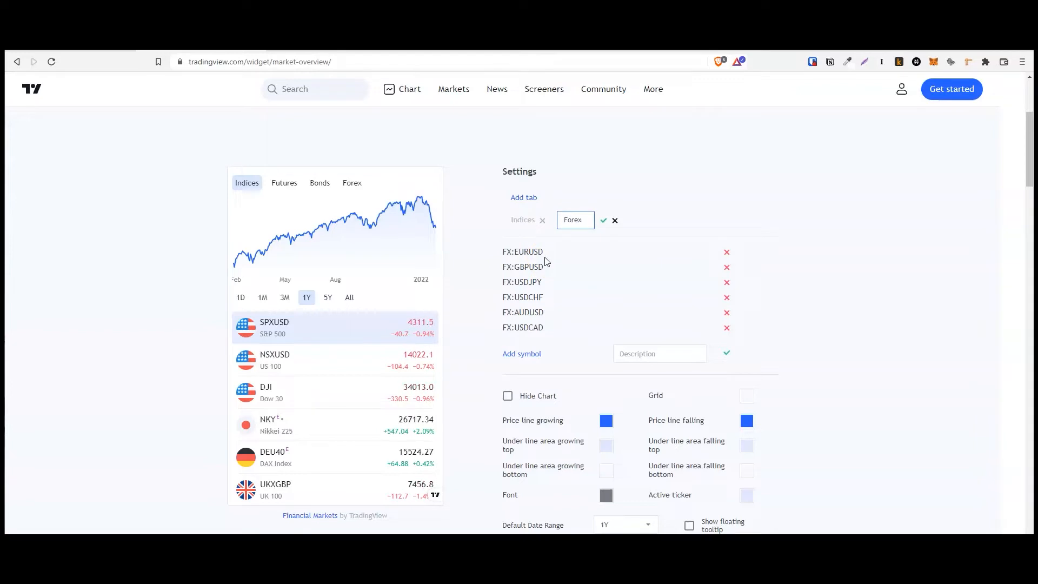
click(728, 268)
click(728, 268)
click(728, 268)
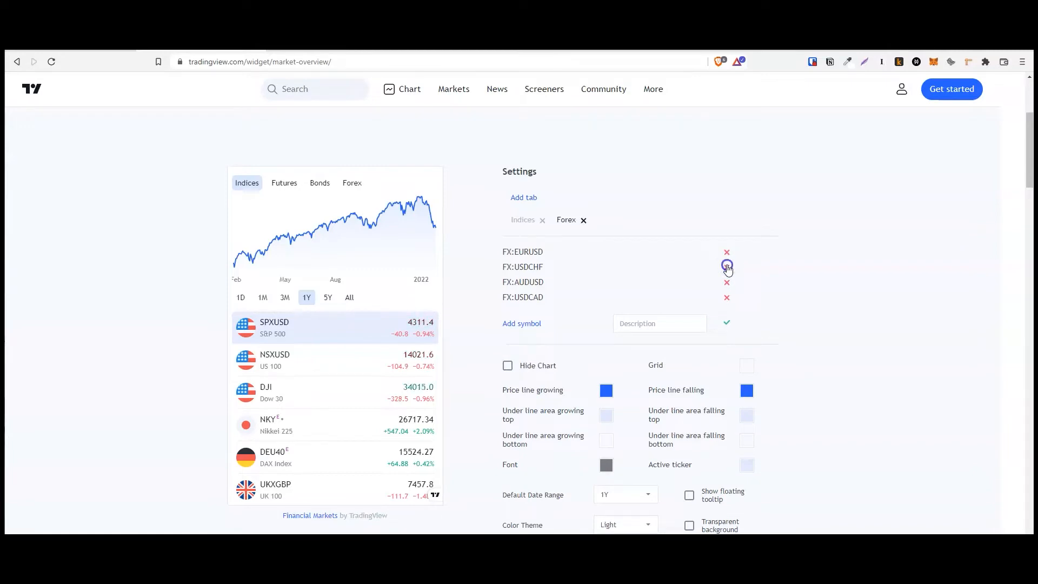
click(727, 268)
click(728, 267)
click(727, 268)
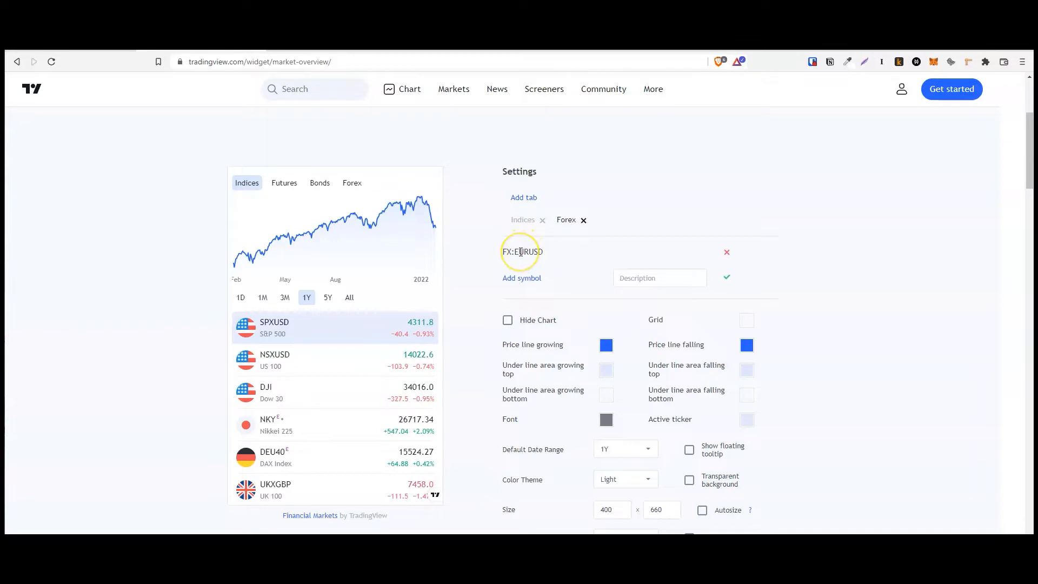
- Add a new tab named Stocks to the widget
click(523, 203)
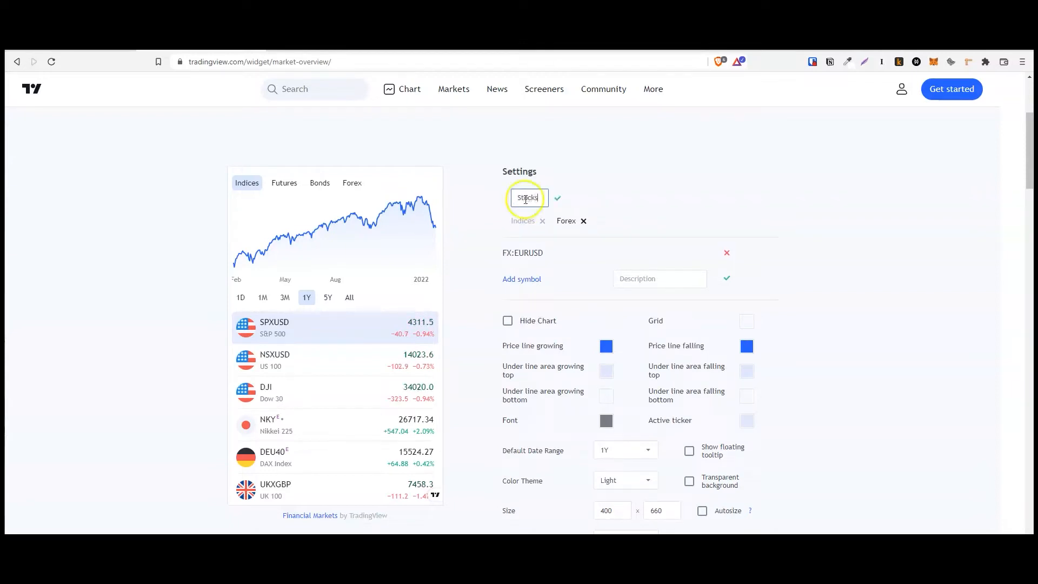
click(558, 199)
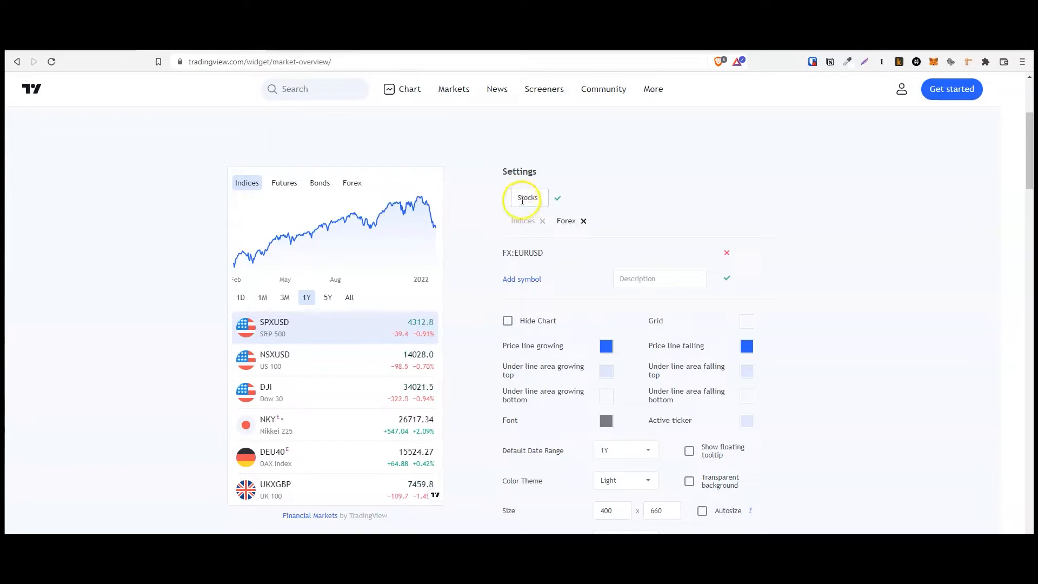
click(560, 200)
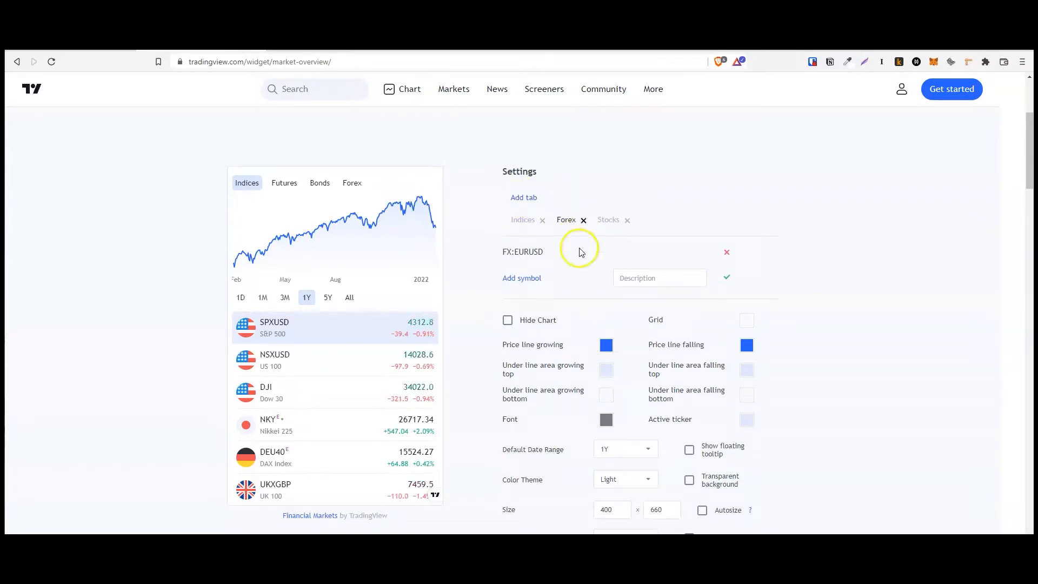
- Add the Apple Inc. symbol AAPL from NASDAQ to the Stocks tab without a description
click(600, 219)
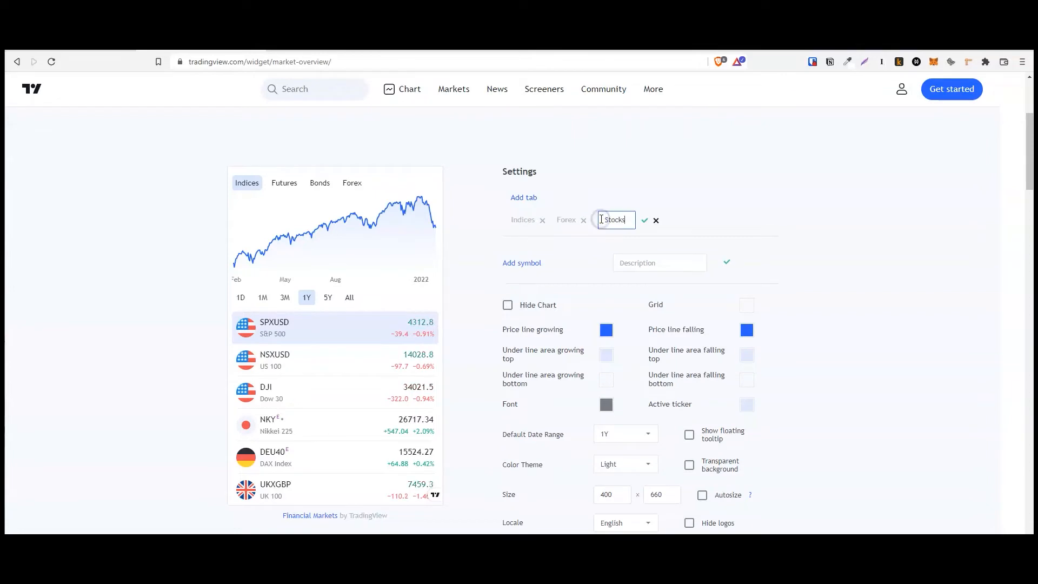
click(619, 198)
click(518, 272)
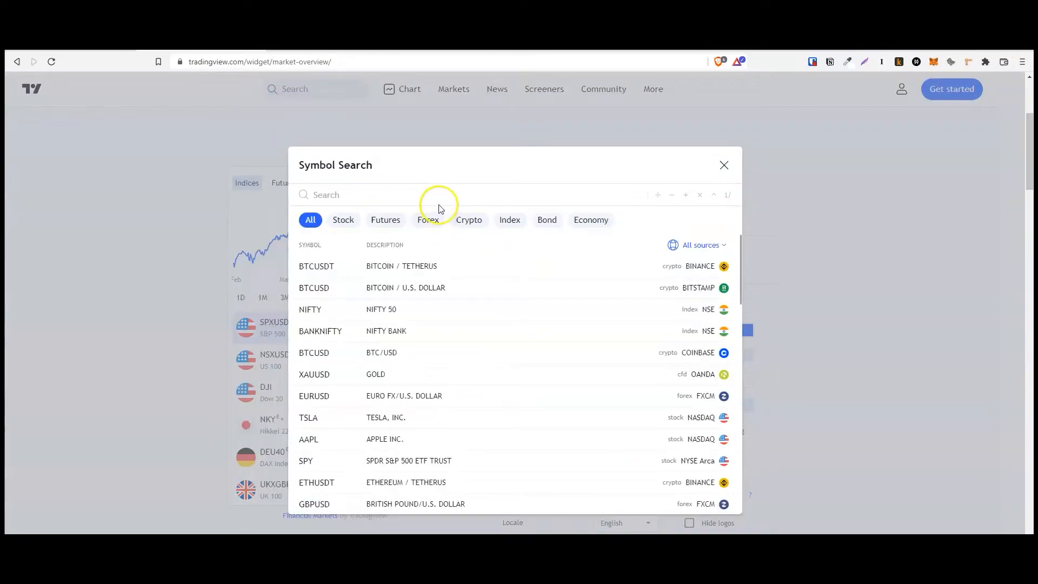
click(434, 199)
text(APPLE)
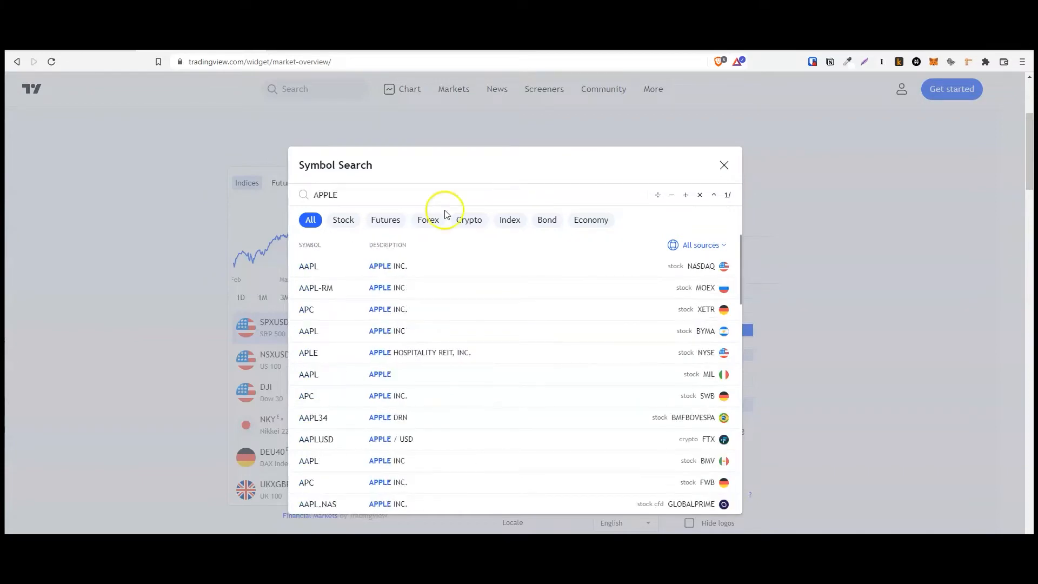
click(607, 267)
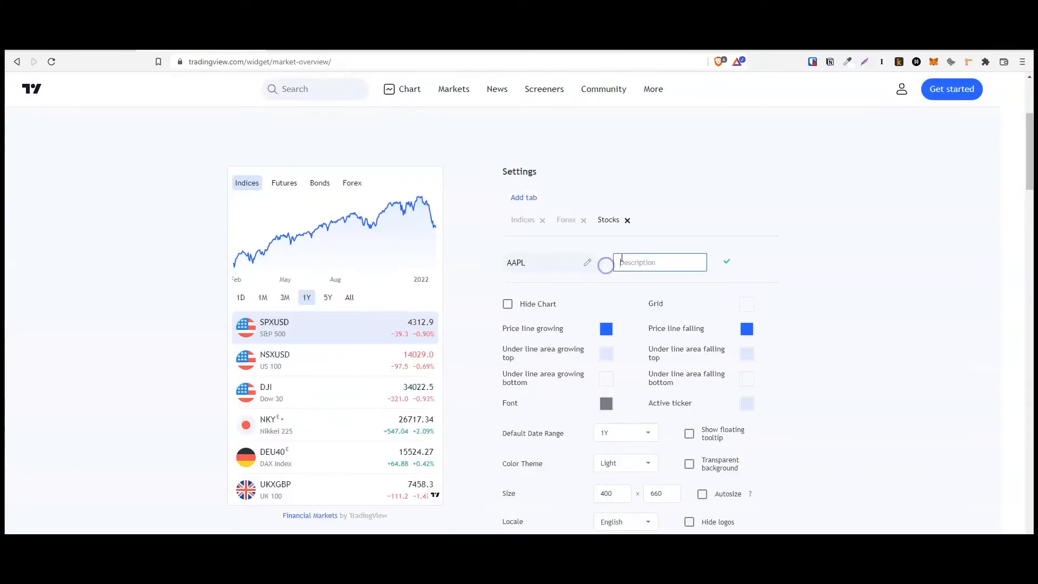
click(725, 262)
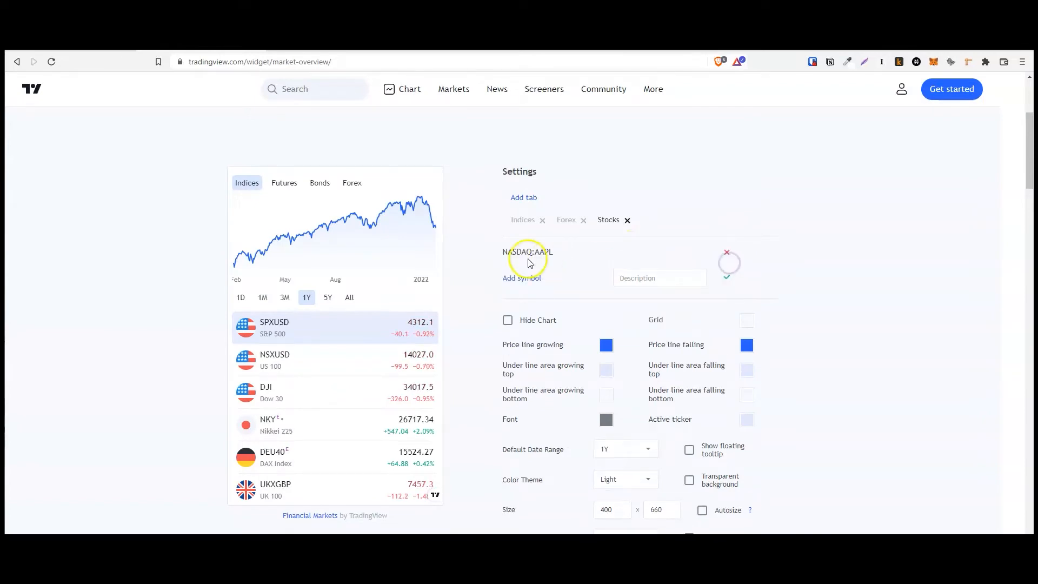
- Add the Amazon symbol AMZN from NASDAQ to the Stocks tab without a description
click(520, 278)
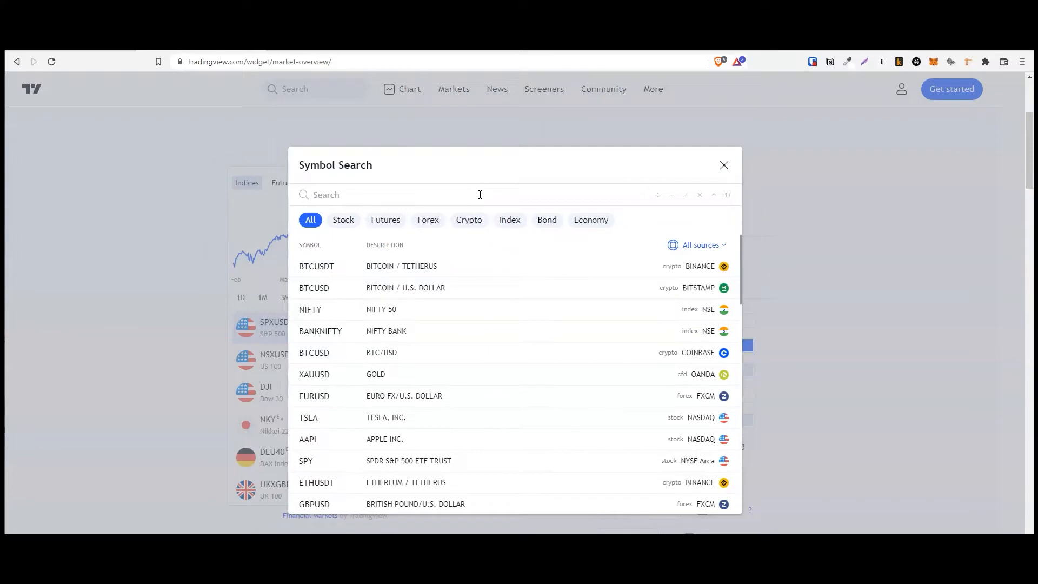
text(AMAZON)
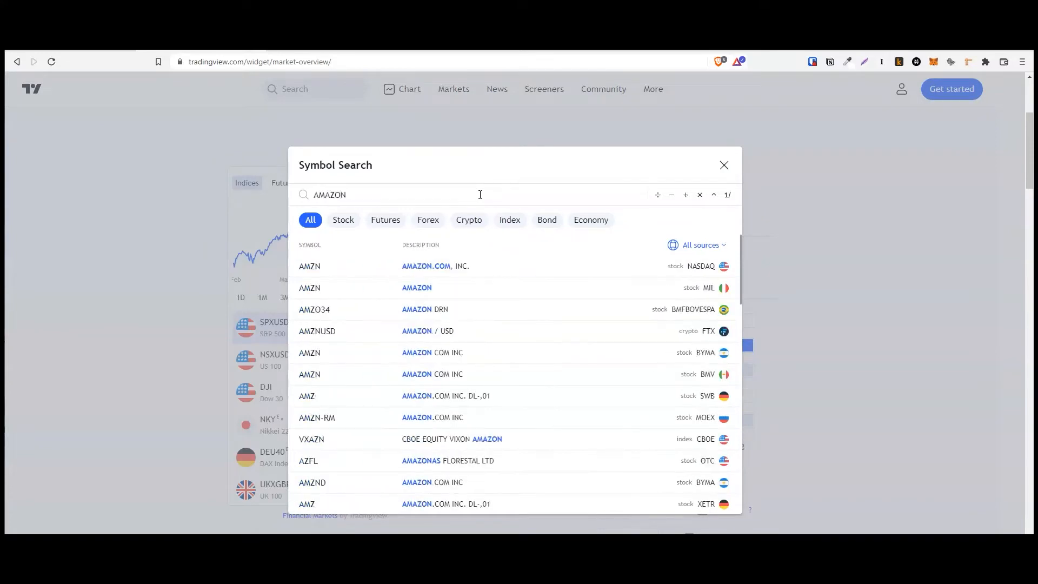
click(471, 265)
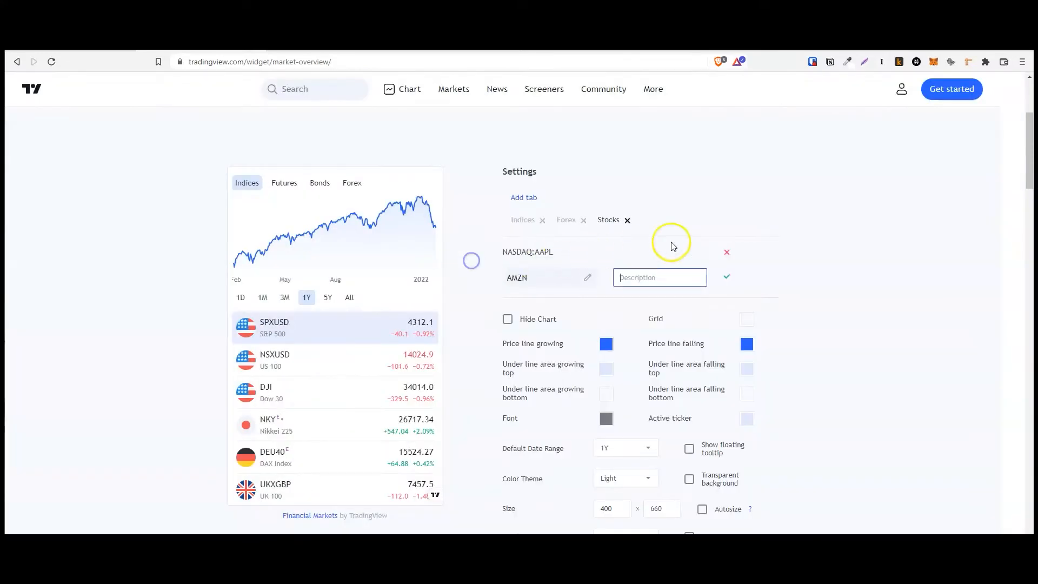
click(728, 277)
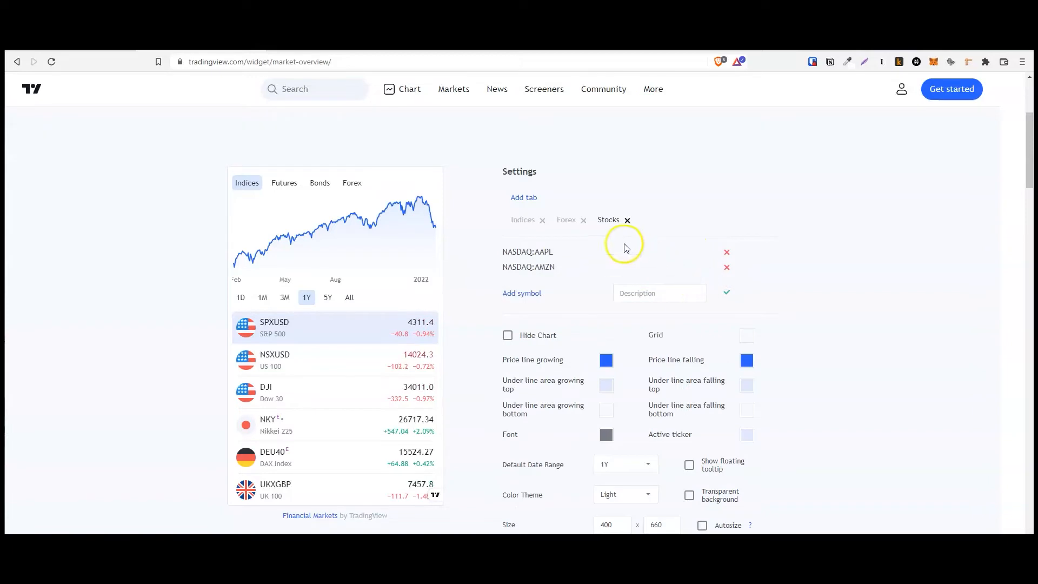
- Add a new tab named Cryptos to the widget
click(524, 199)
triple_click(524, 199)
text(Cryptos)
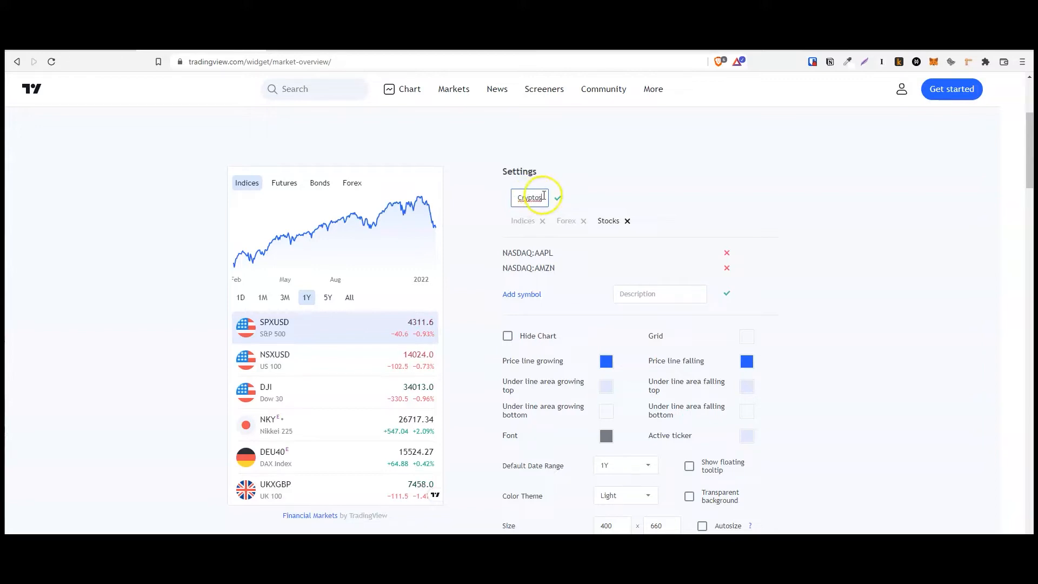
click(558, 199)
click(560, 200)
- Add the Bitcoin / U.S. Dollar symbol BTCUSD from Bitstamp to the Cryptos tab
click(653, 217)
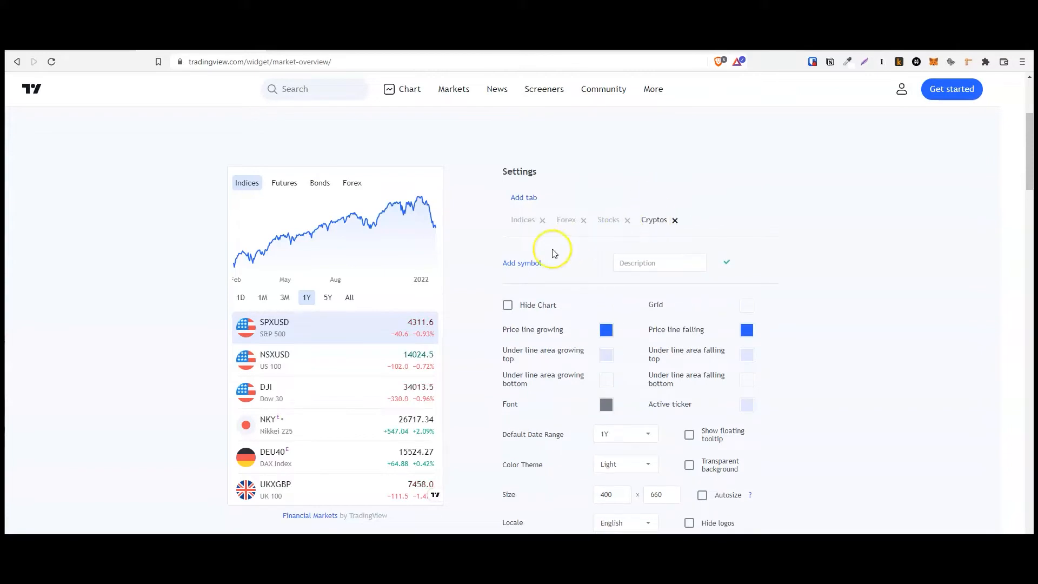
click(520, 263)
click(431, 194)
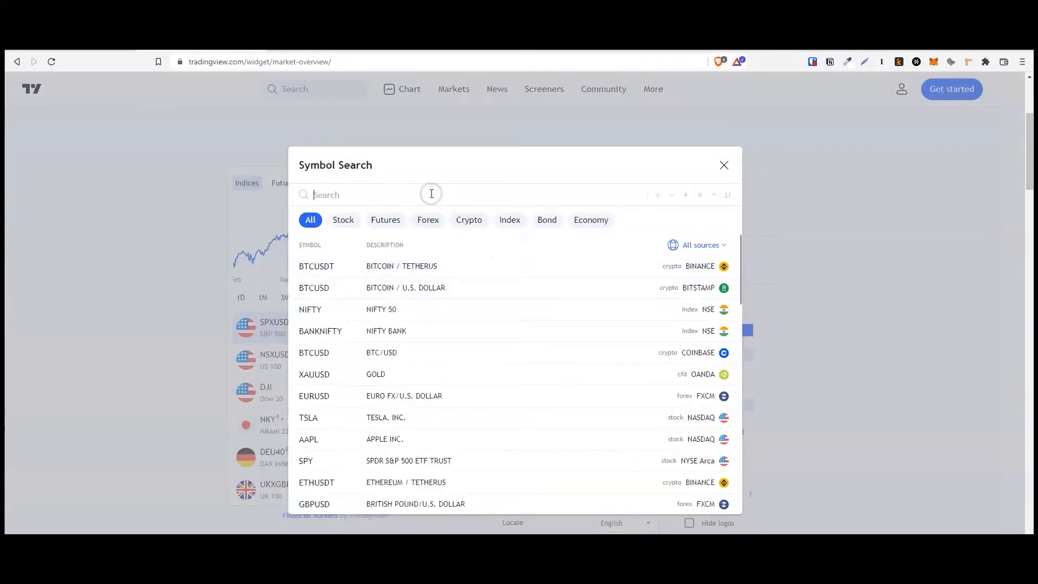
text(BITCOIN)
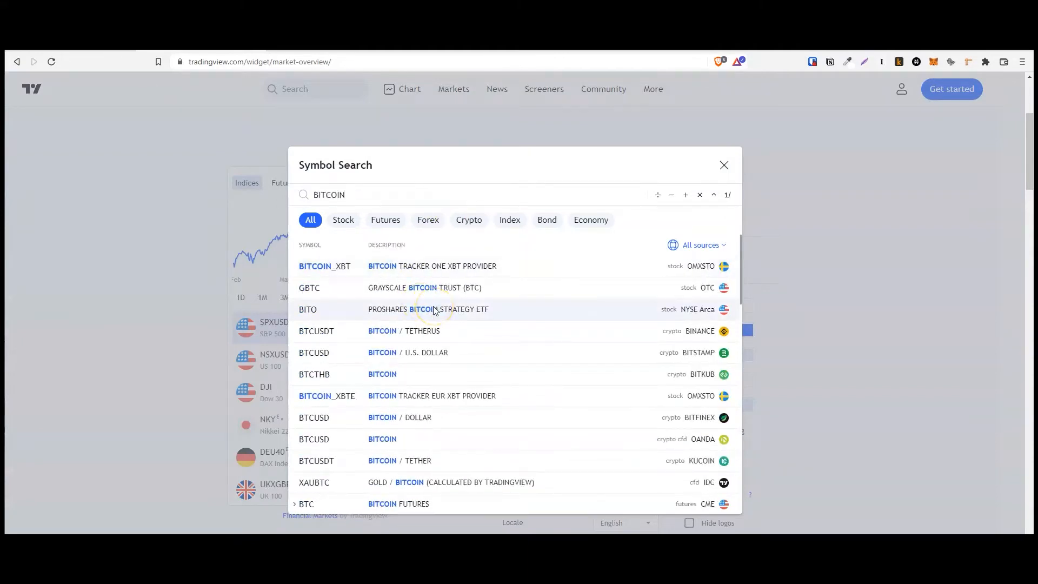
click(420, 353)
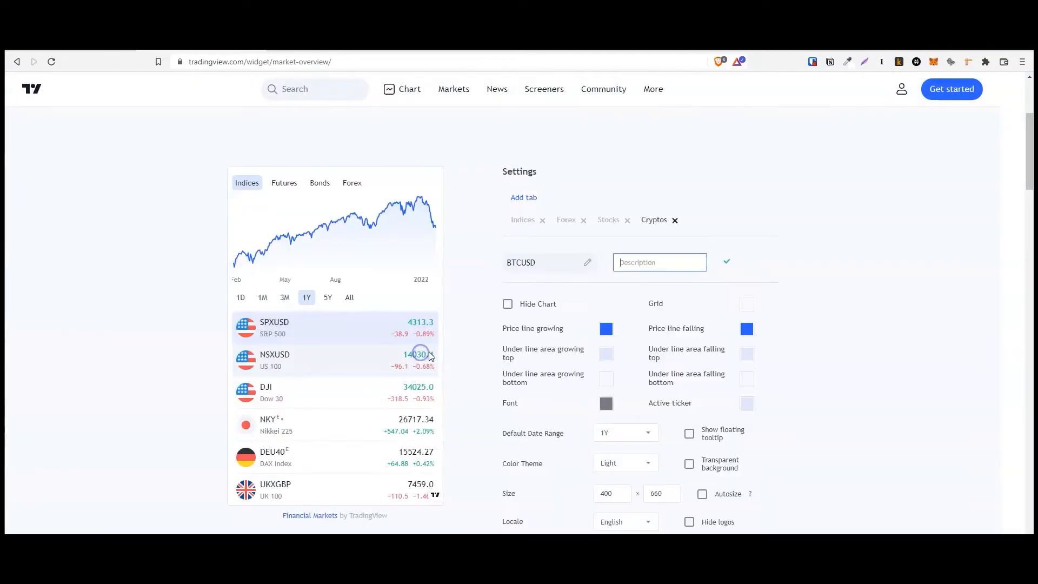
click(726, 262)
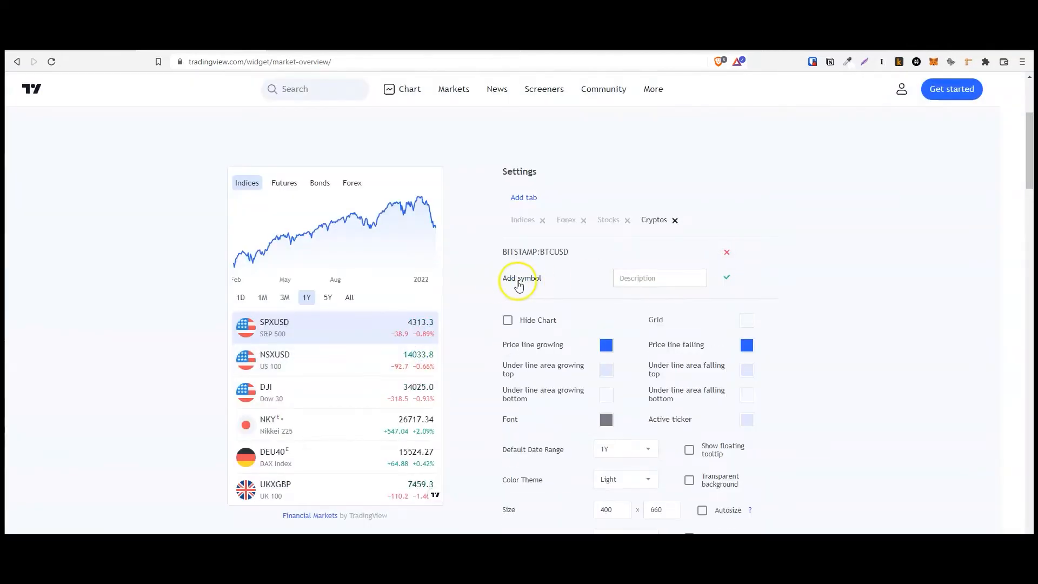
- Add the Etherium / U.S. Dollar symbol ETHUSD from FOREX.com to the Cryptos tab without a description
click(519, 280)
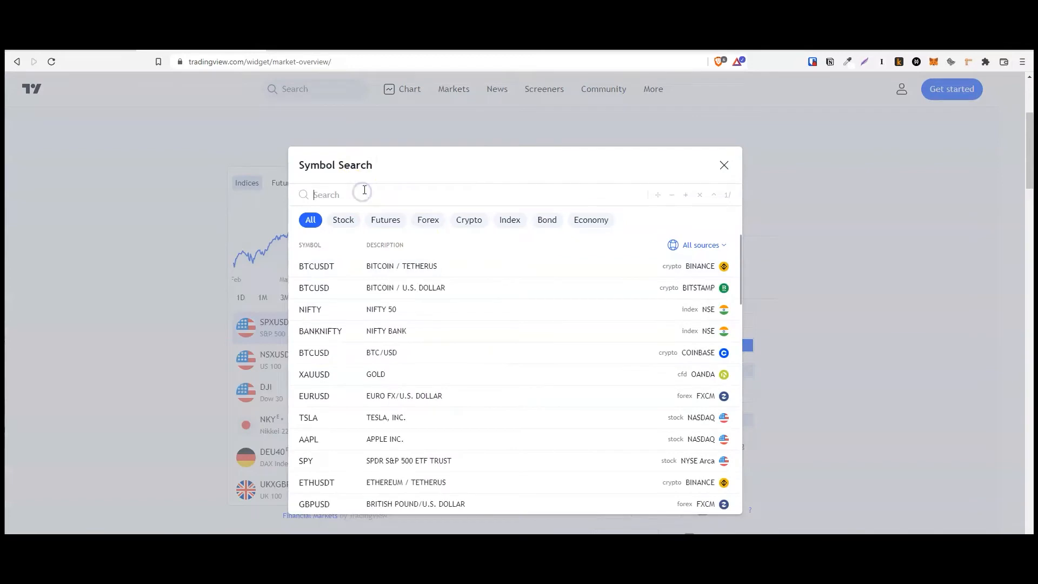
text(ETHERIUM)
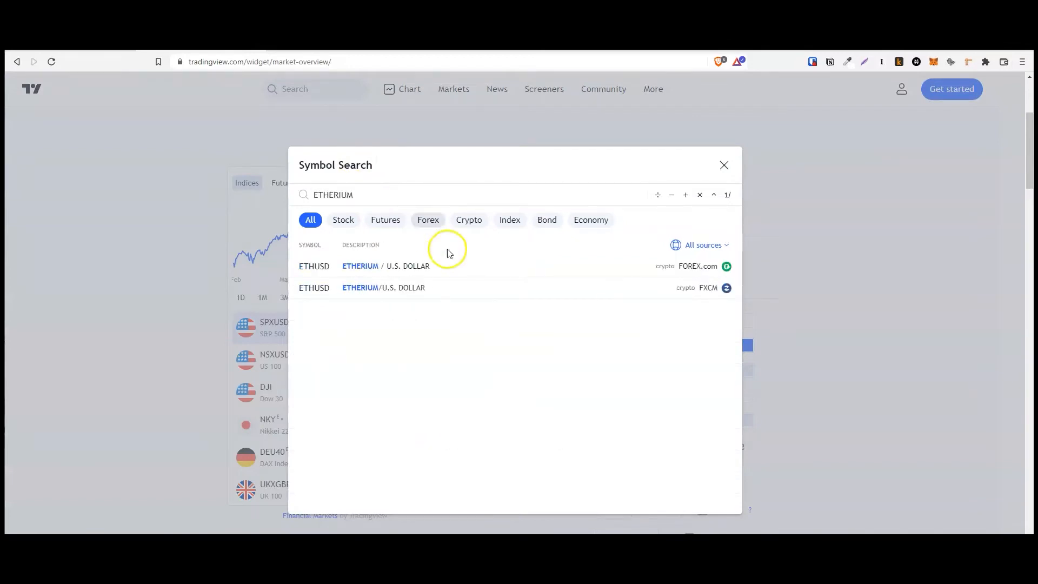
click(406, 269)
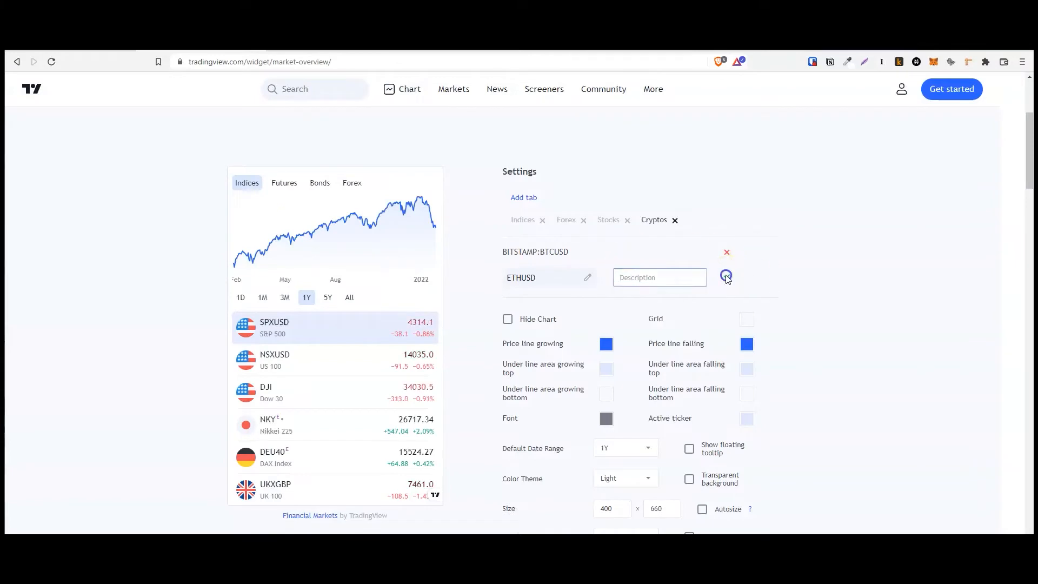
click(727, 277)
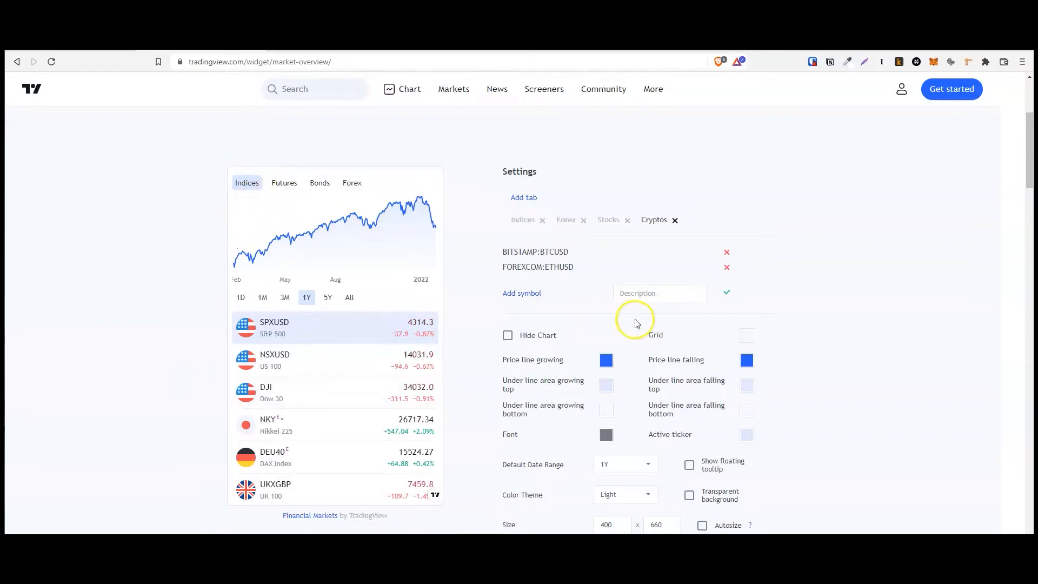
- Apply the widget settings so the preview uses the Indices, Forex, Stocks and Cryptos tabs
scroll(841, 349, down, 3)
click(764, 464)
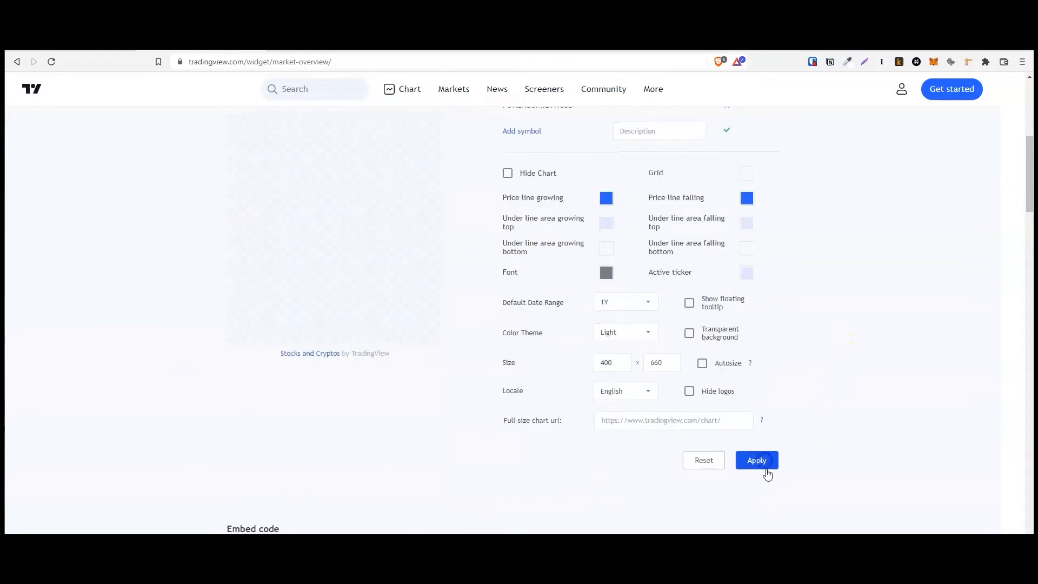
scroll(563, 352, up, 1)
scroll(563, 352, up, 3)
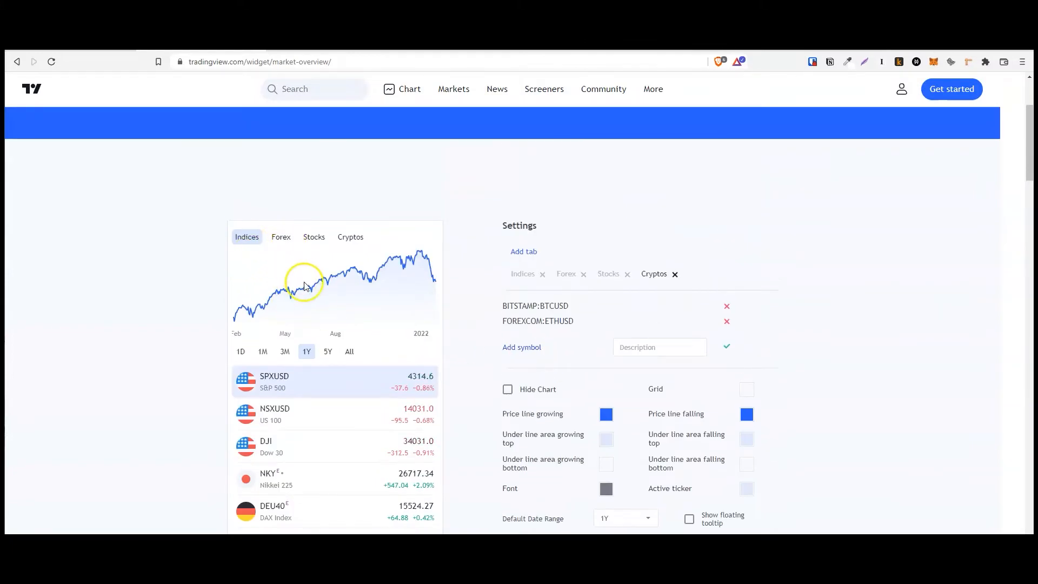
- Check the AAPL and AMZN charts in the preview's Stocks tab, including the 5Y range for AMZN
scroll(301, 284, down, 1)
click(312, 187)
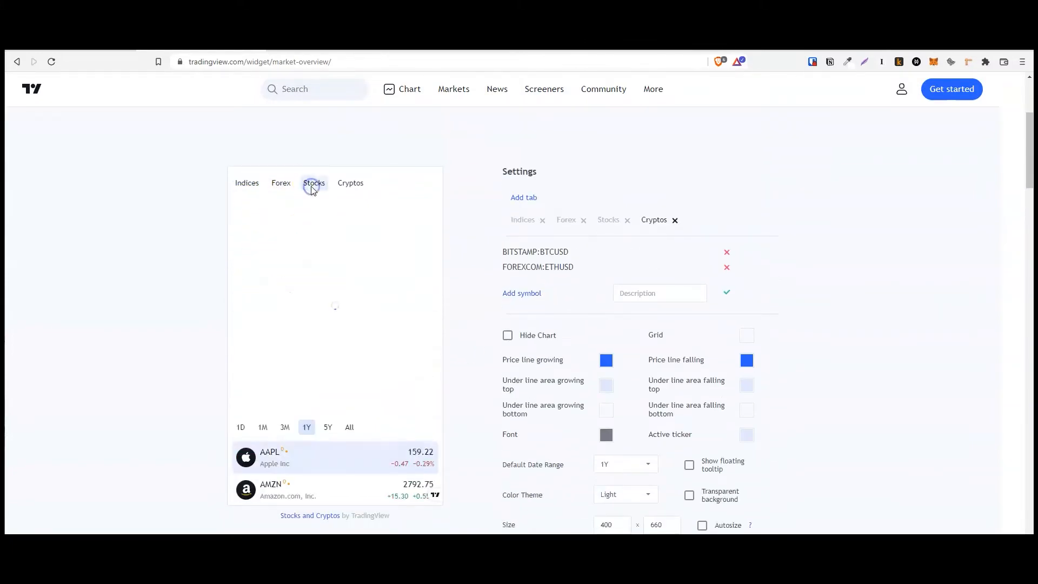
click(322, 457)
click(354, 490)
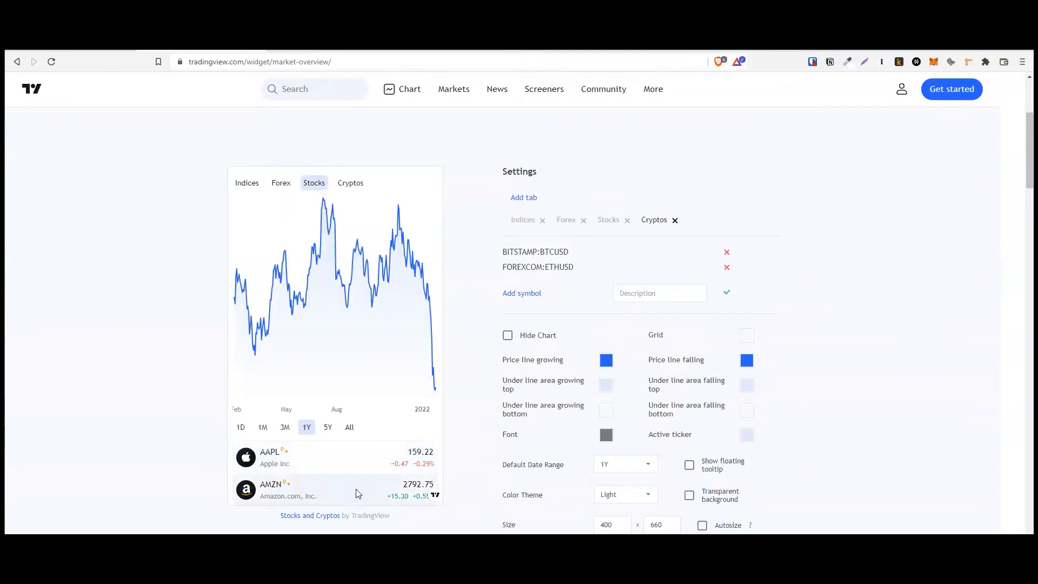
click(326, 428)
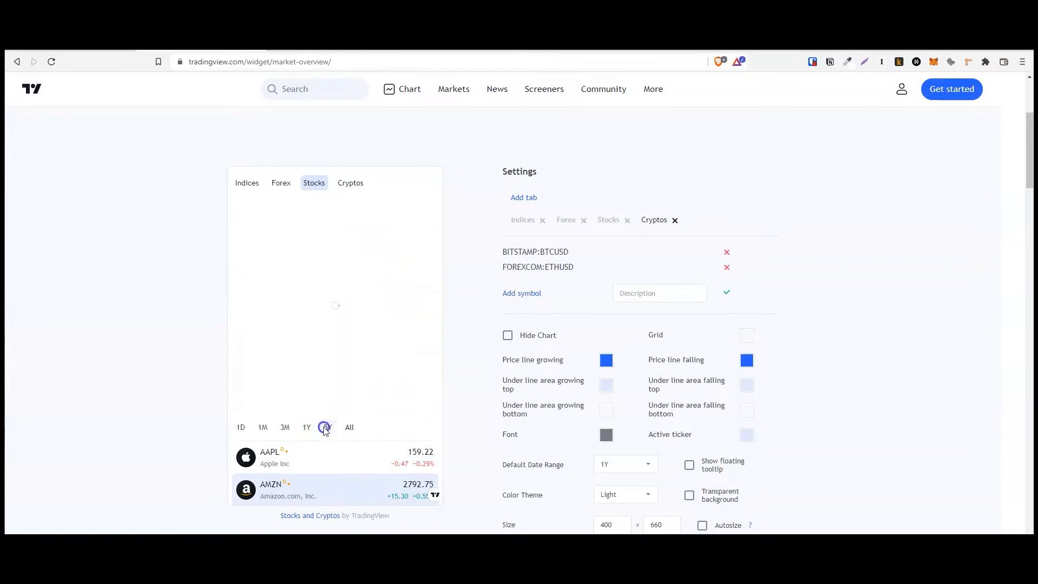
- Check the BTCUSD and ETHUSD charts in the preview's Cryptos tab, as well as the Forex and Indices tabs
click(355, 184)
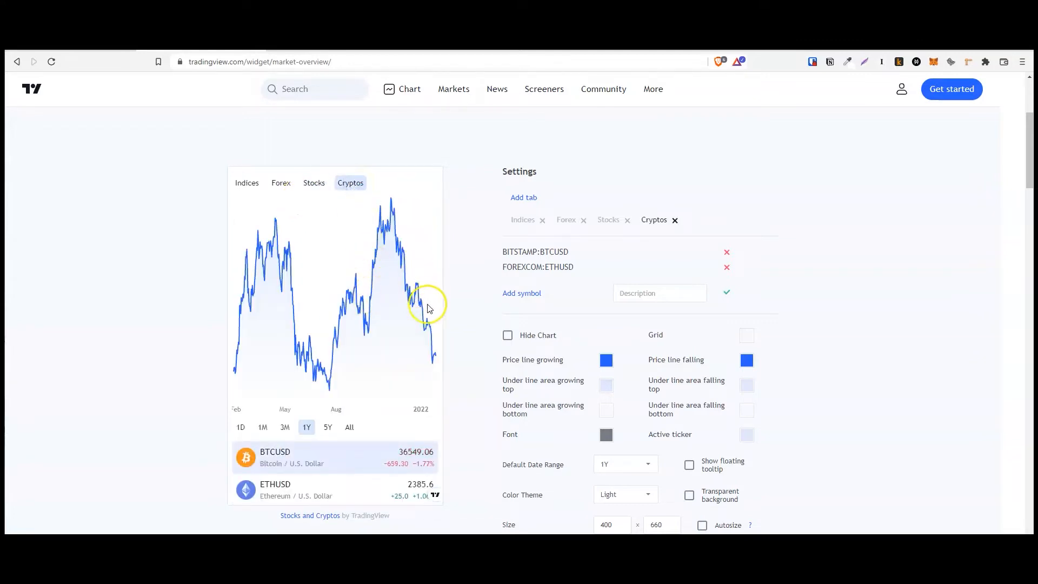
click(355, 493)
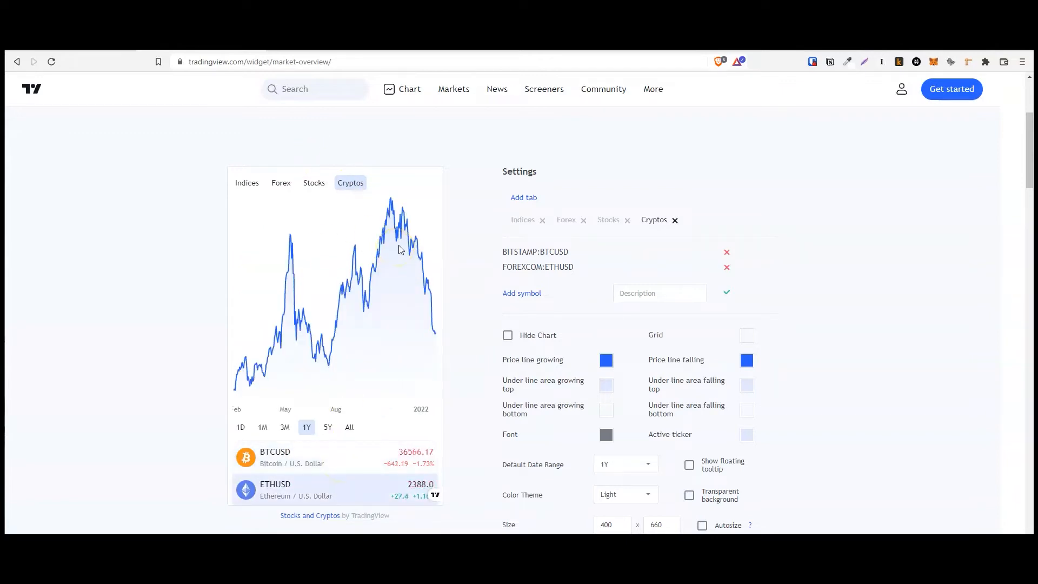
click(311, 181)
click(355, 185)
click(341, 458)
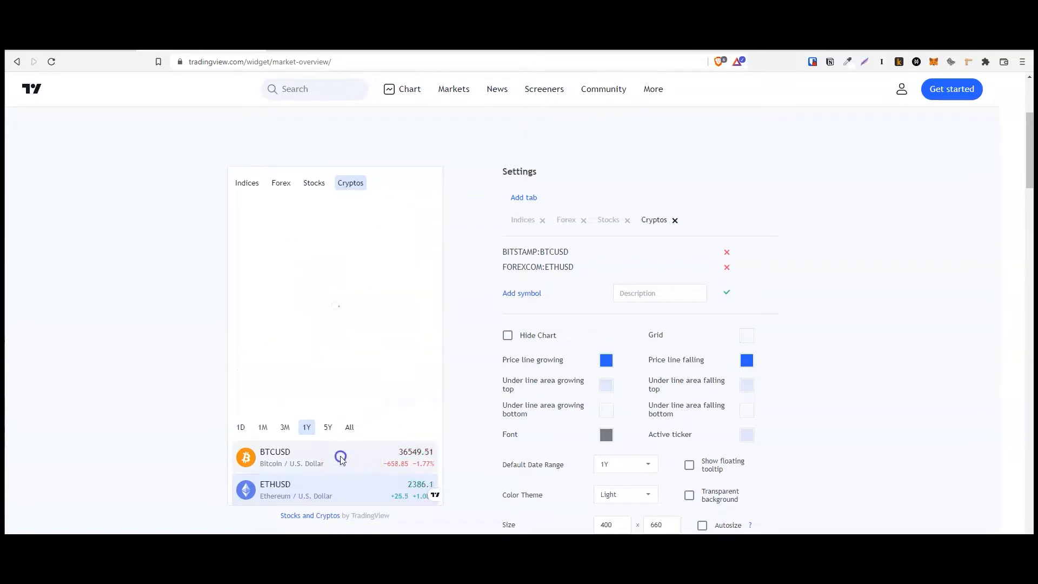
click(346, 492)
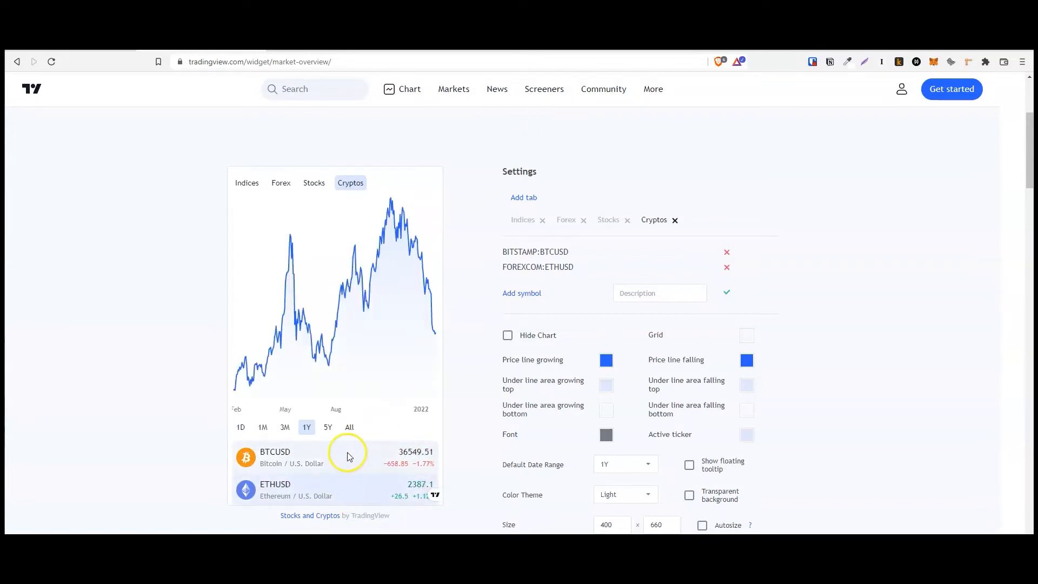
click(279, 183)
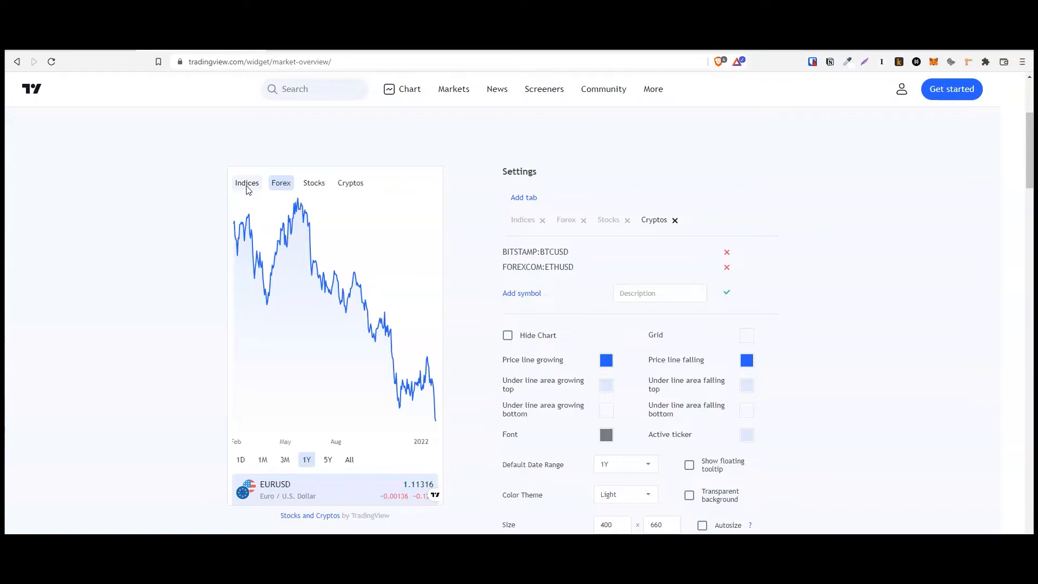
click(247, 187)
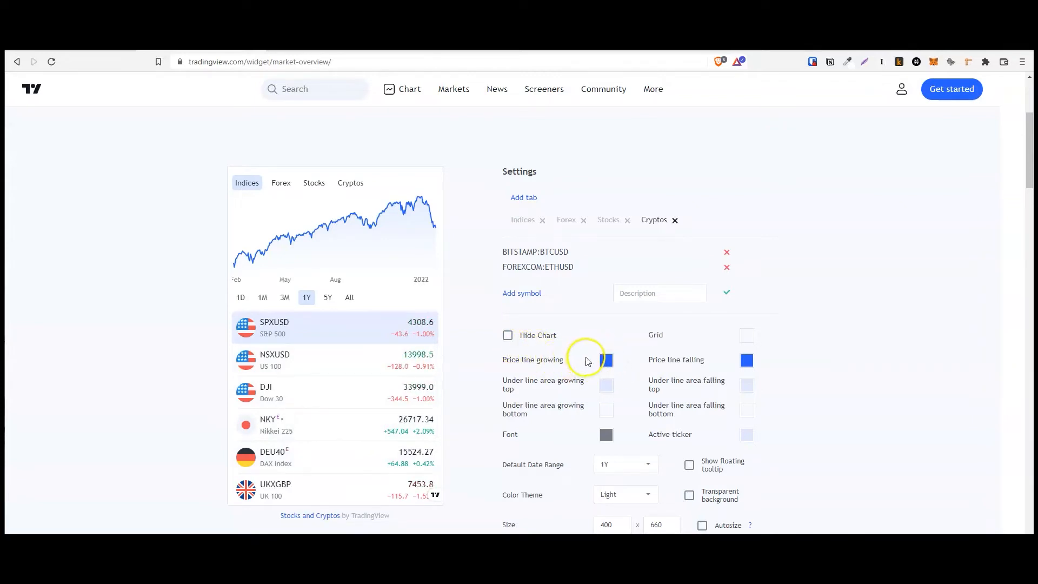
- Set the Price line growing colour to red and apply it to the widget preview
click(607, 361)
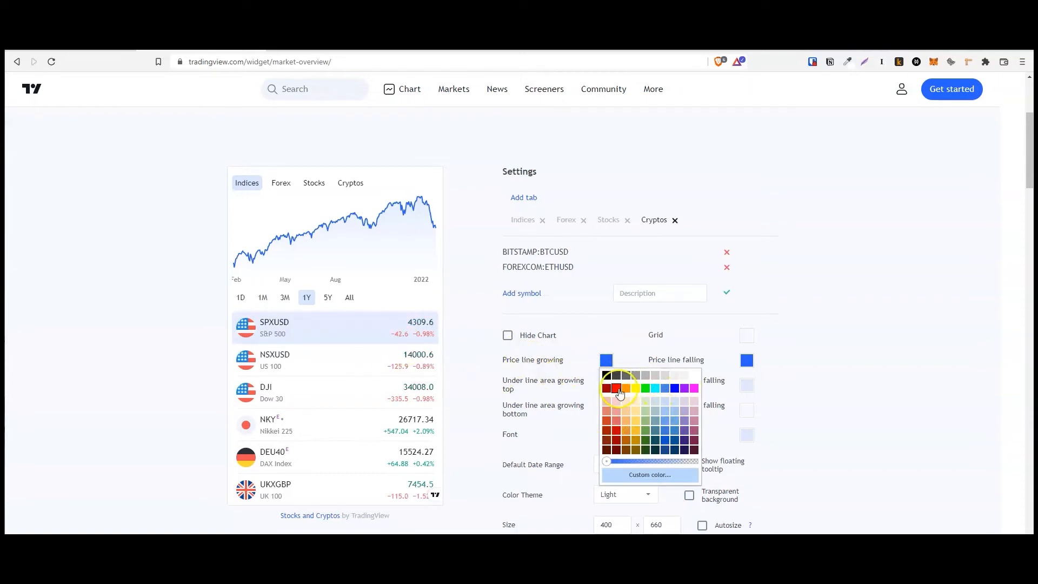
click(617, 389)
scroll(840, 398, down, 3)
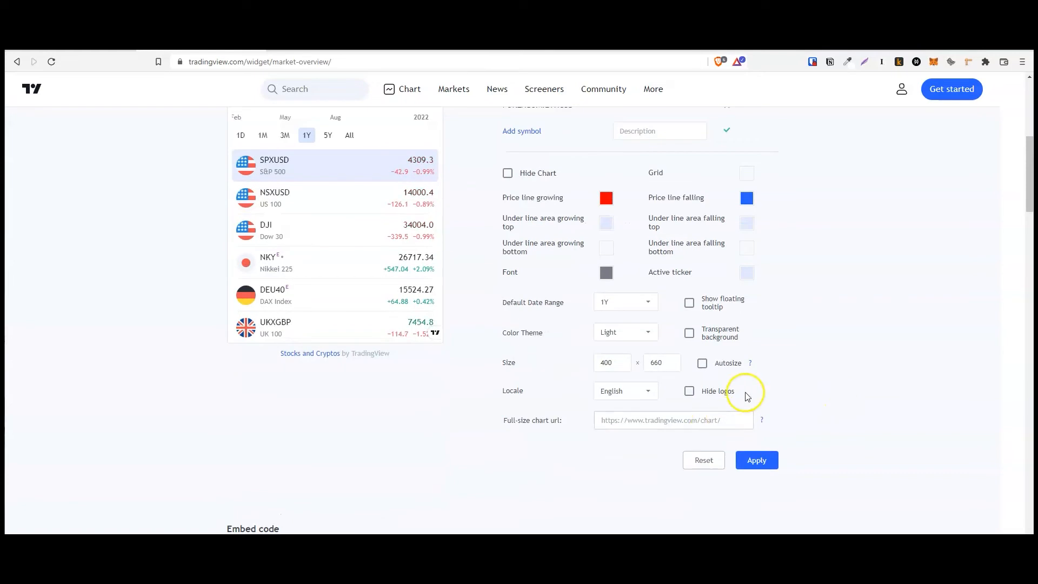
click(757, 461)
scroll(494, 333, up, 4)
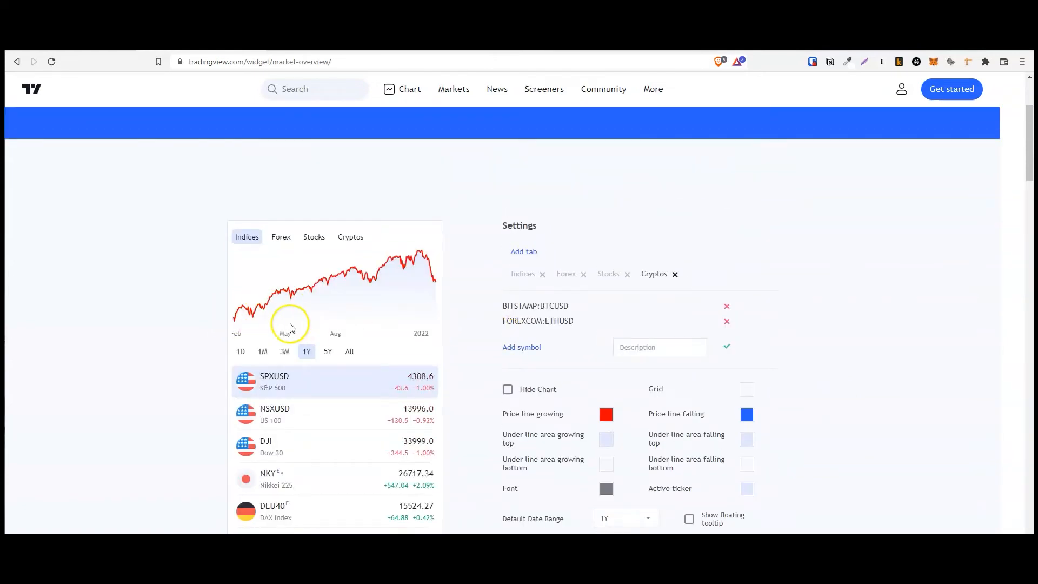
- Set the Price line growing colour to blue and apply it to the widget preview
click(606, 415)
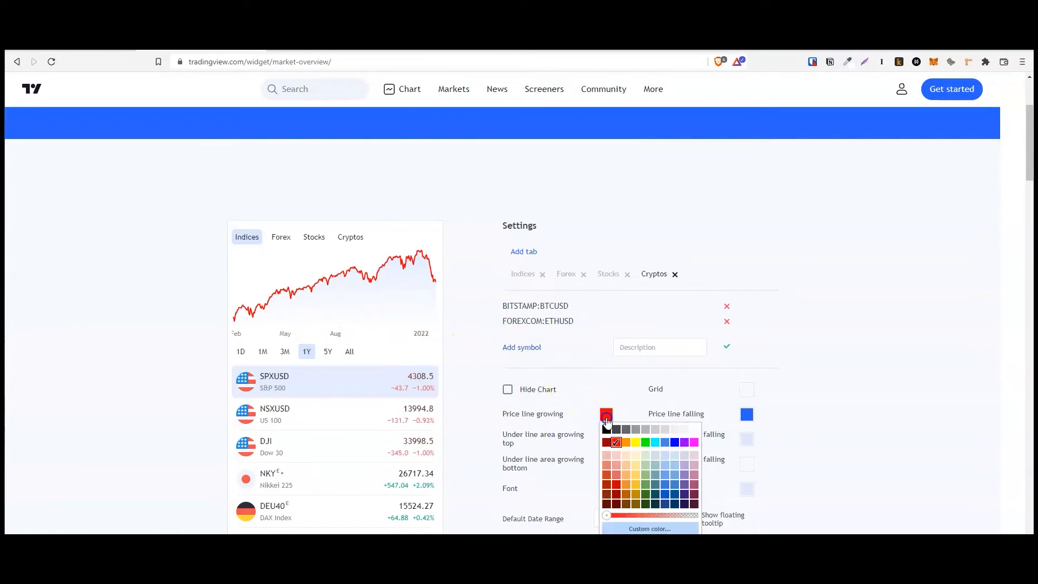
click(674, 443)
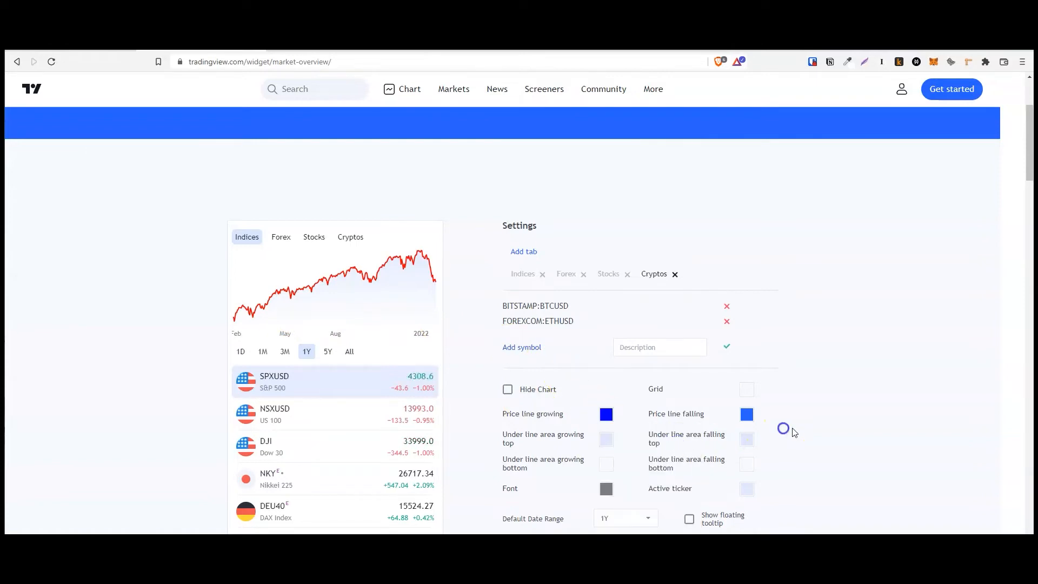
scroll(785, 431, down, 3)
click(763, 515)
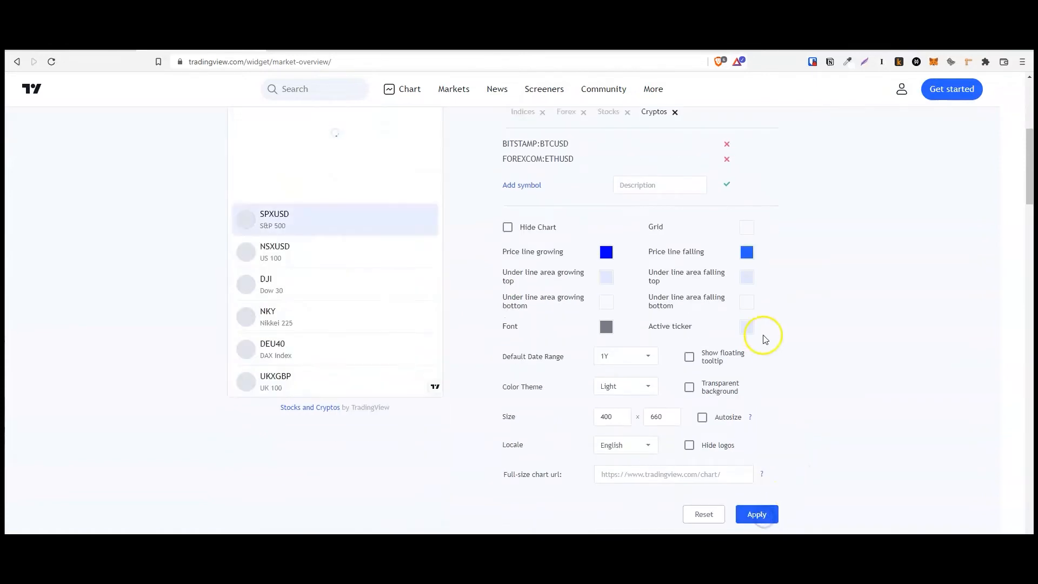
scroll(795, 332, up, 4)
- Set the widget's colour theme to Dark and apply it to the preview
scroll(794, 332, down, 3)
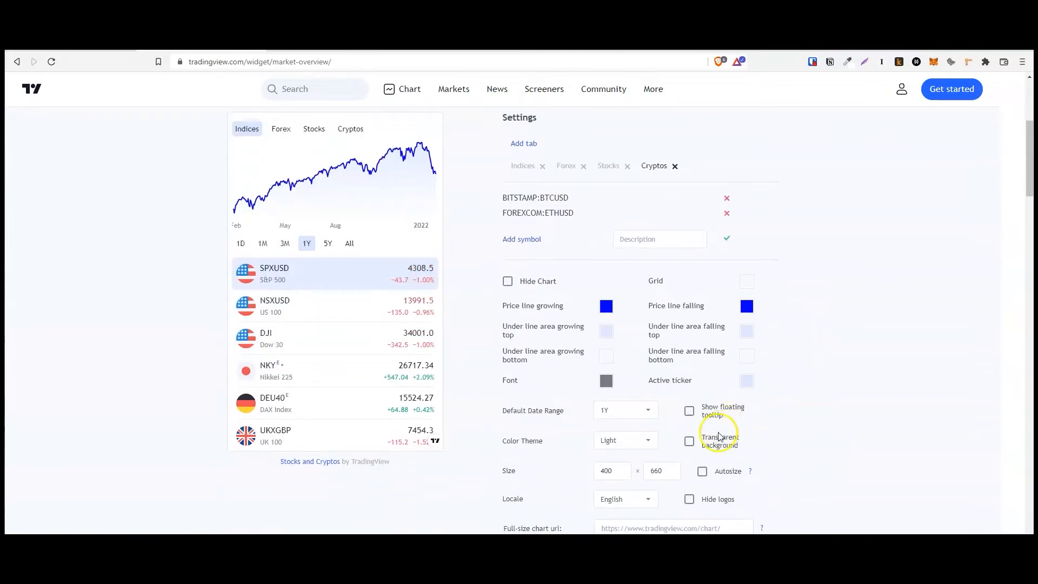
click(637, 442)
click(622, 469)
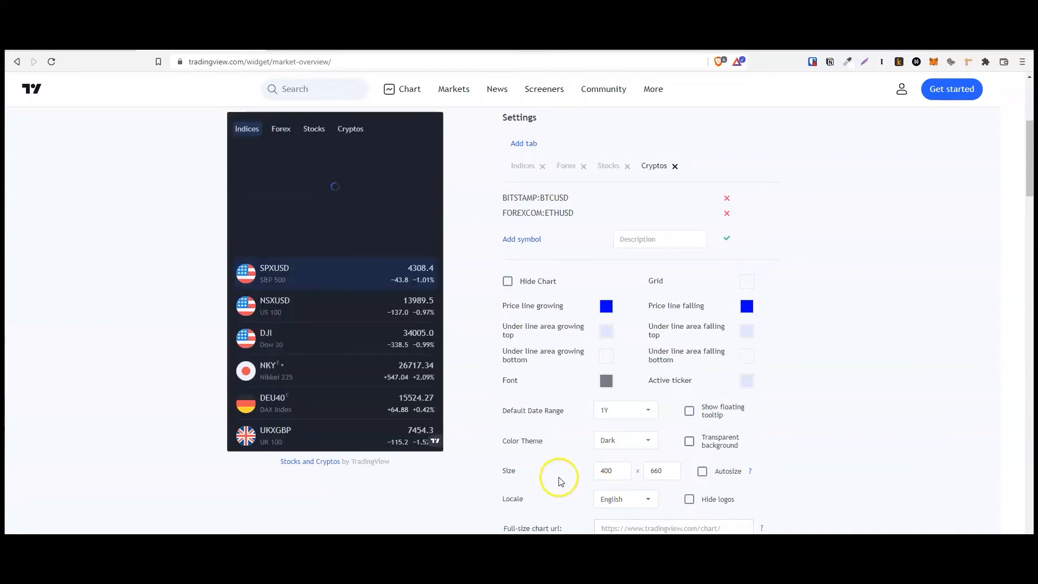
scroll(352, 281, up, 2)
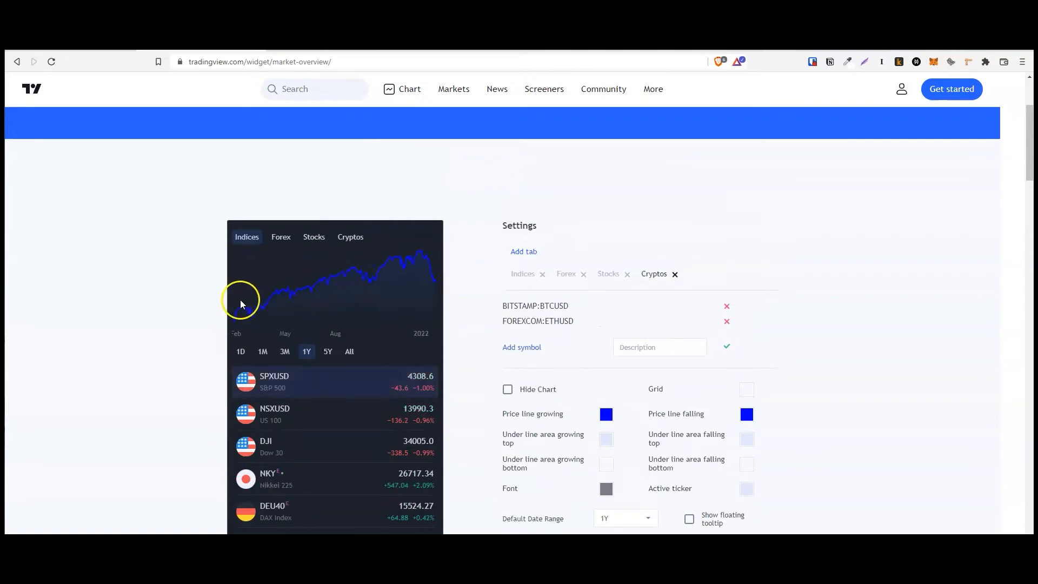
- Set the Price line growing colour to white and apply it to the widget preview
click(607, 414)
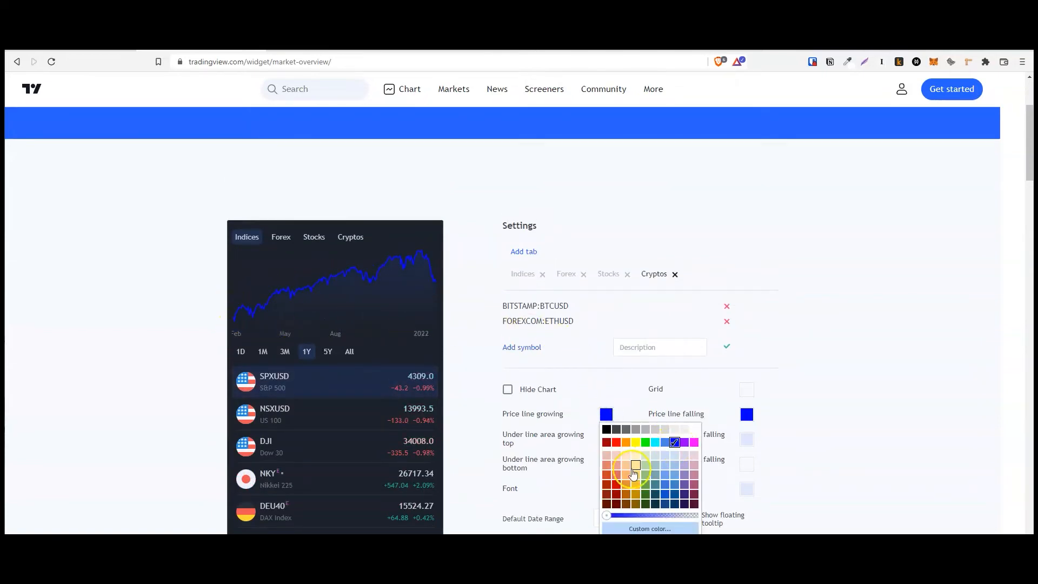
click(692, 429)
click(787, 394)
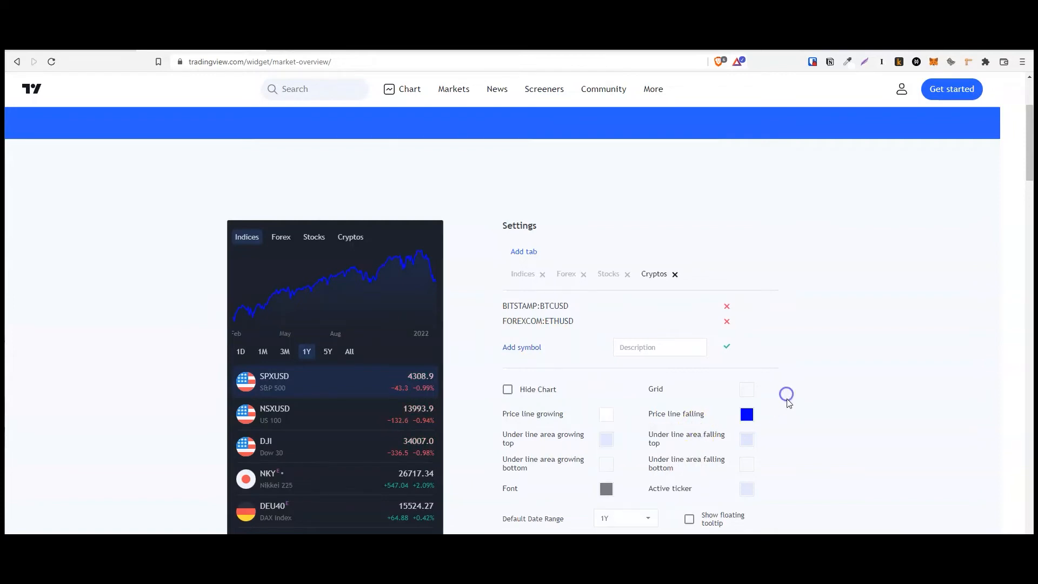
scroll(767, 400, down, 6)
click(756, 352)
scroll(514, 364, up, 5)
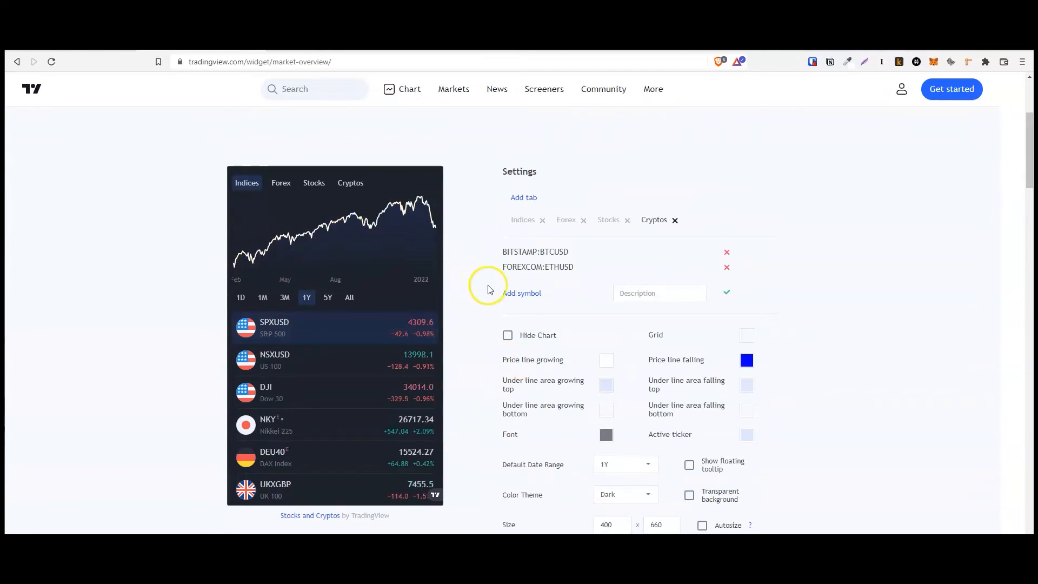
- Set the widget's colour theme to Light and apply it to the preview
scroll(604, 405, down, 2)
click(622, 387)
click(619, 387)
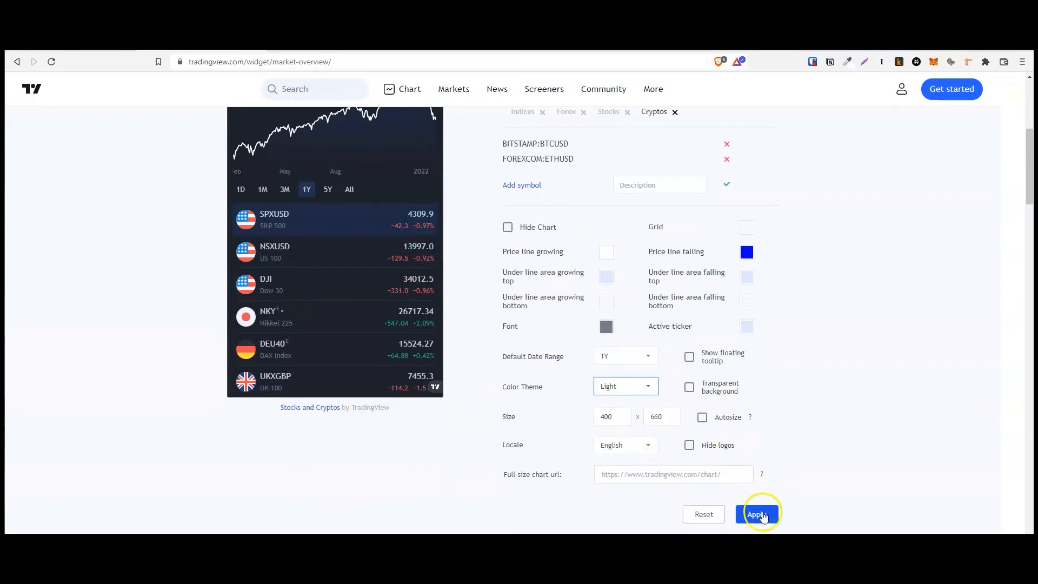
click(759, 516)
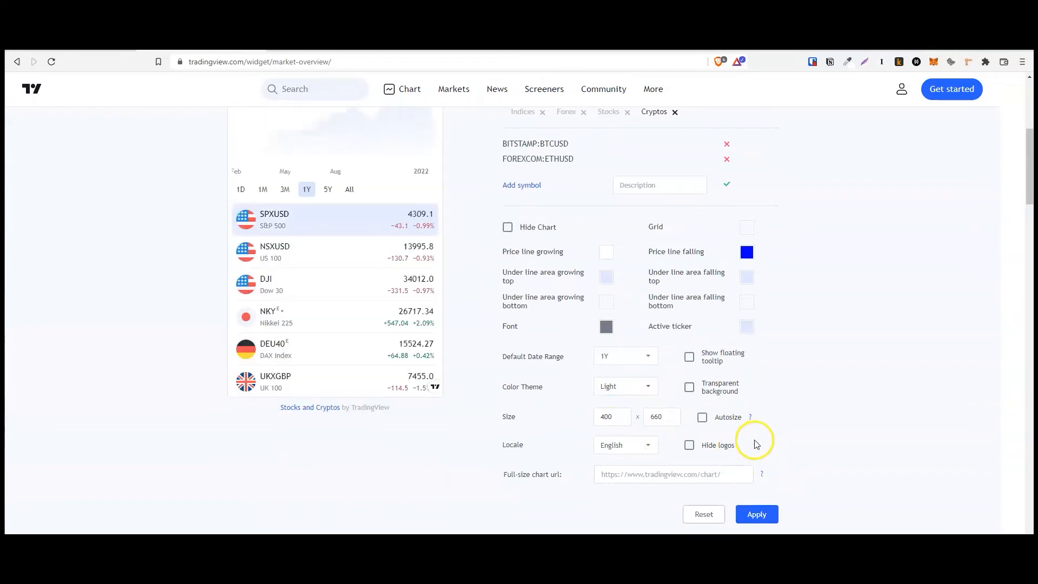
- Copy the widget's embed code, paste it into the empty Untitled page in Notion and look through the pasted code
scroll(788, 414, down, 5)
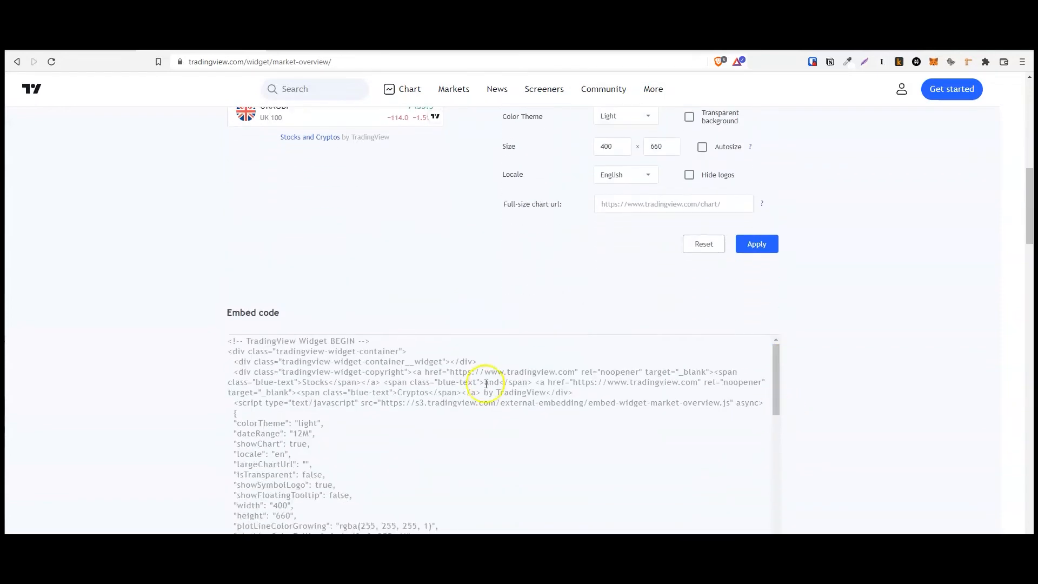
click(320, 350)
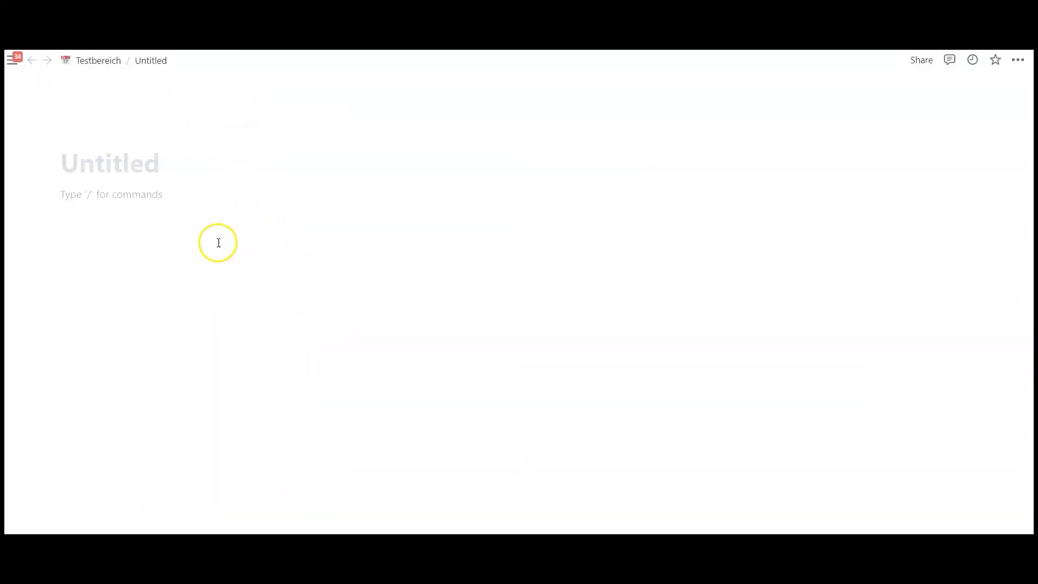
click(78, 194)
key(ctrl+v)
scroll(118, 259, down, 5)
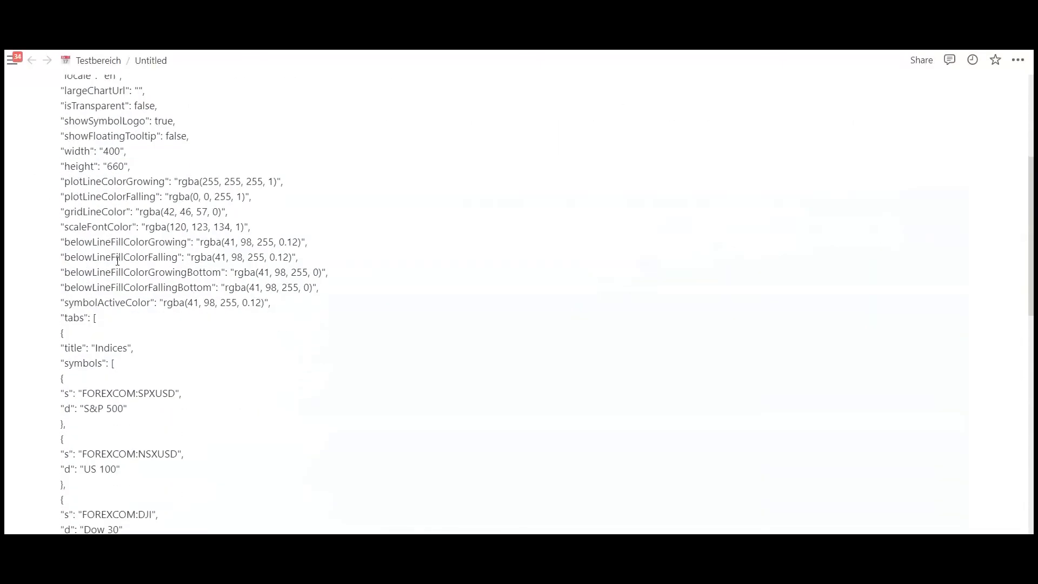
scroll(118, 261, down, 3)
scroll(118, 263, up, 4)
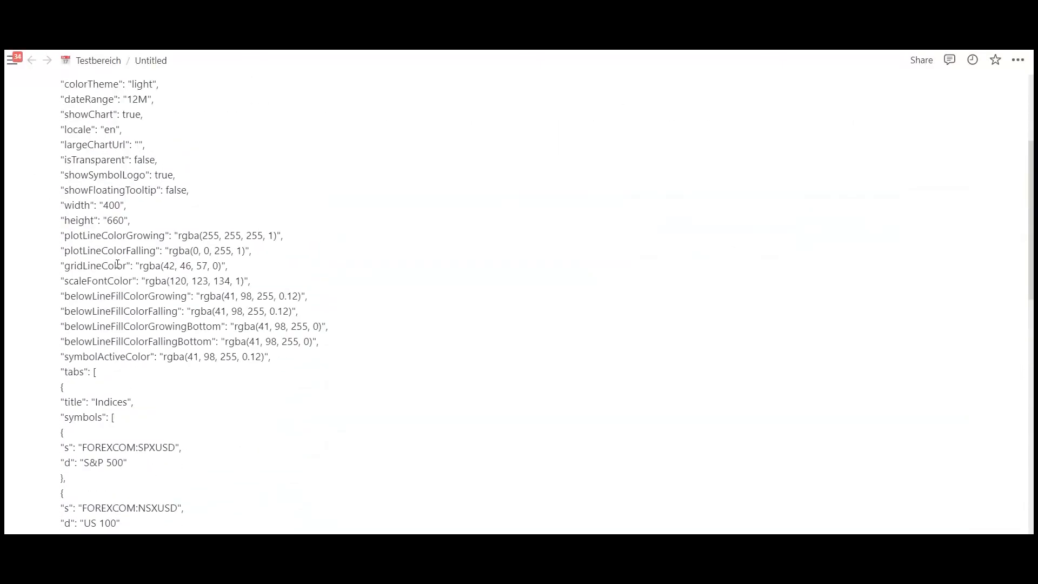
scroll(118, 263, up, 3)
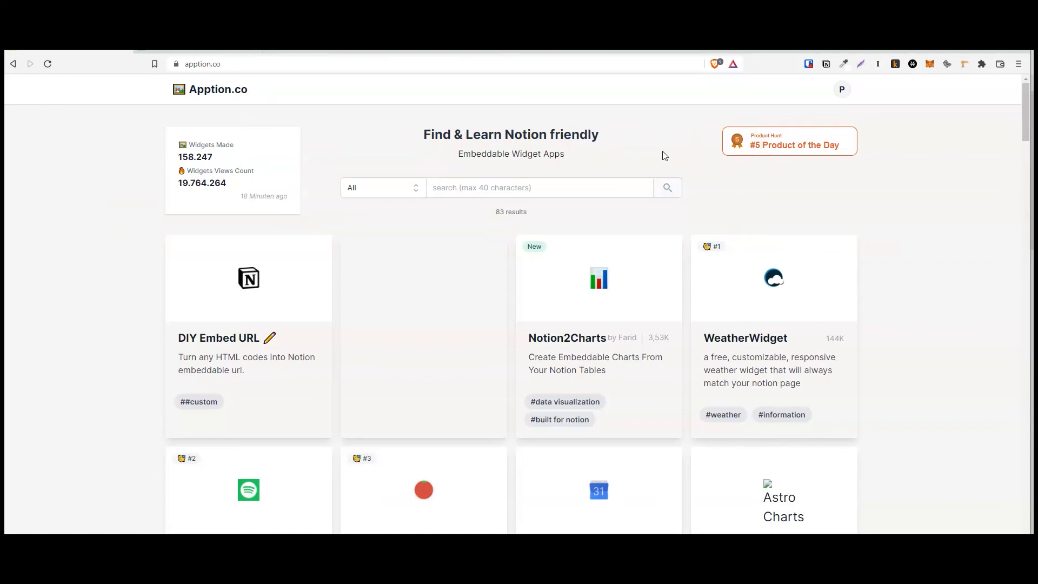
- Open the account dashboard and review the existing embeds and the free and paid subscription plans
click(842, 89)
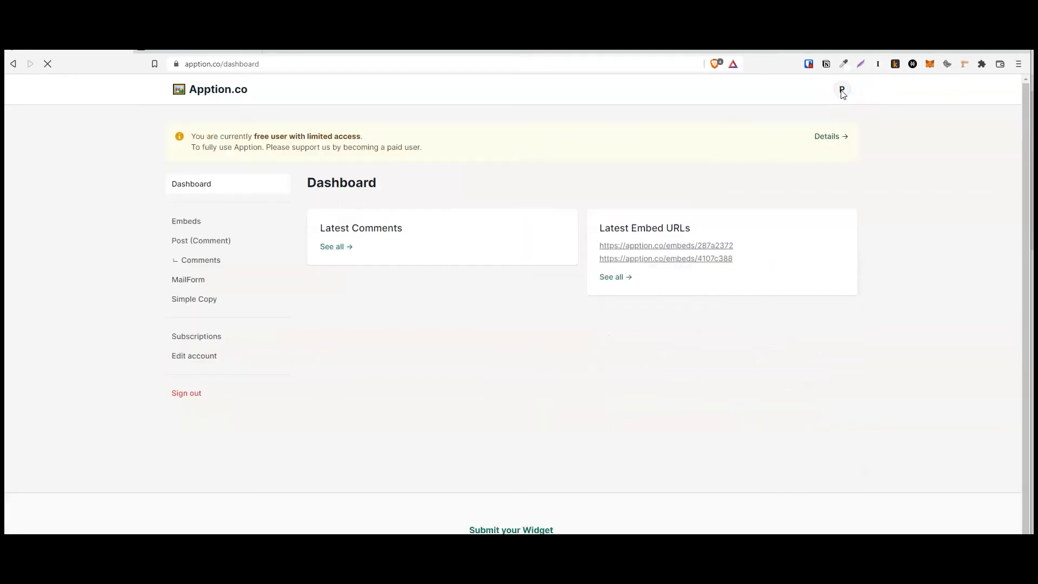
click(192, 219)
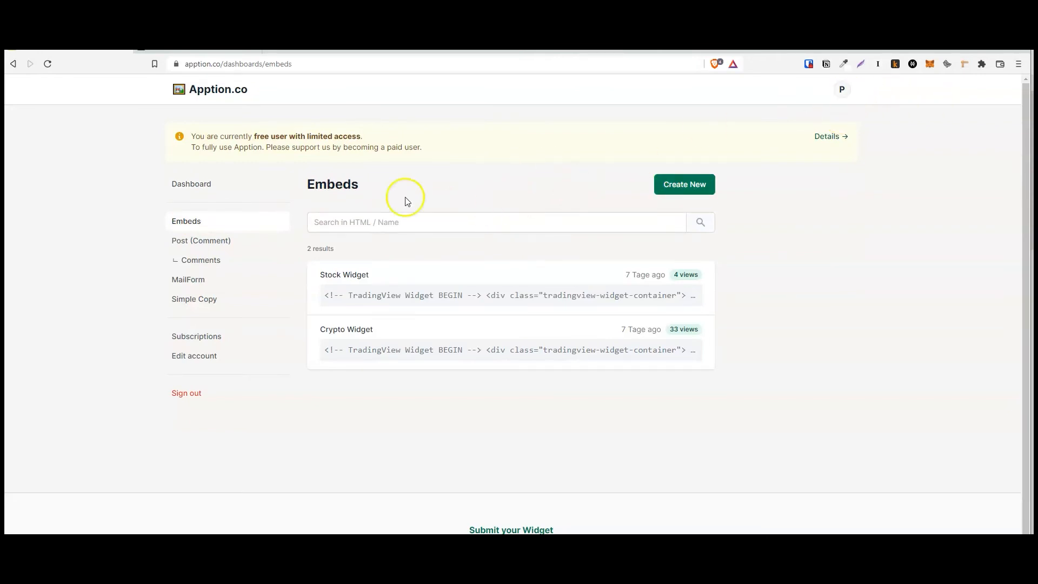
click(211, 336)
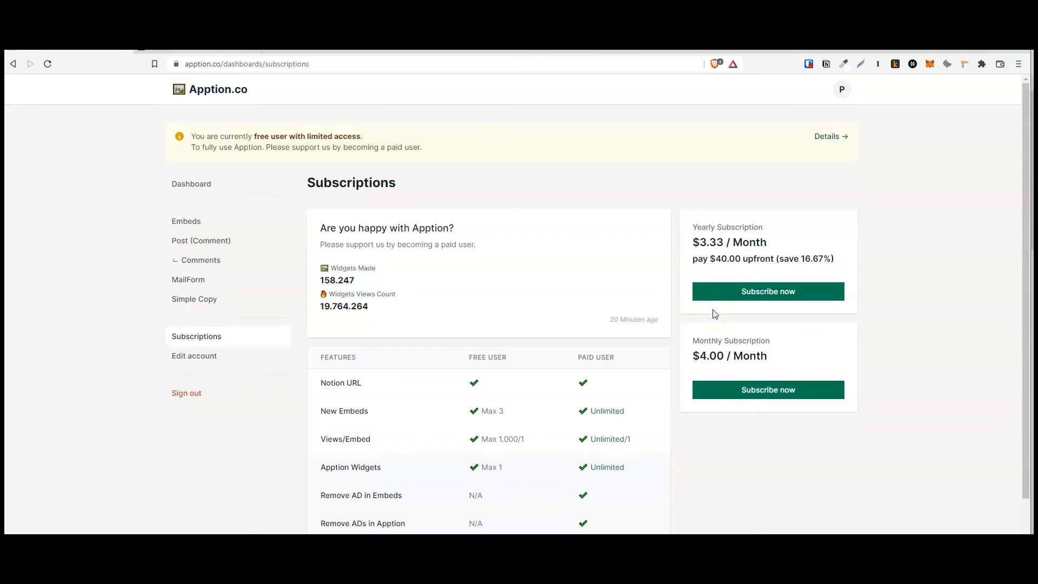
- Start a new embed from the dashboard's embeds list and name it Market Overview
click(207, 223)
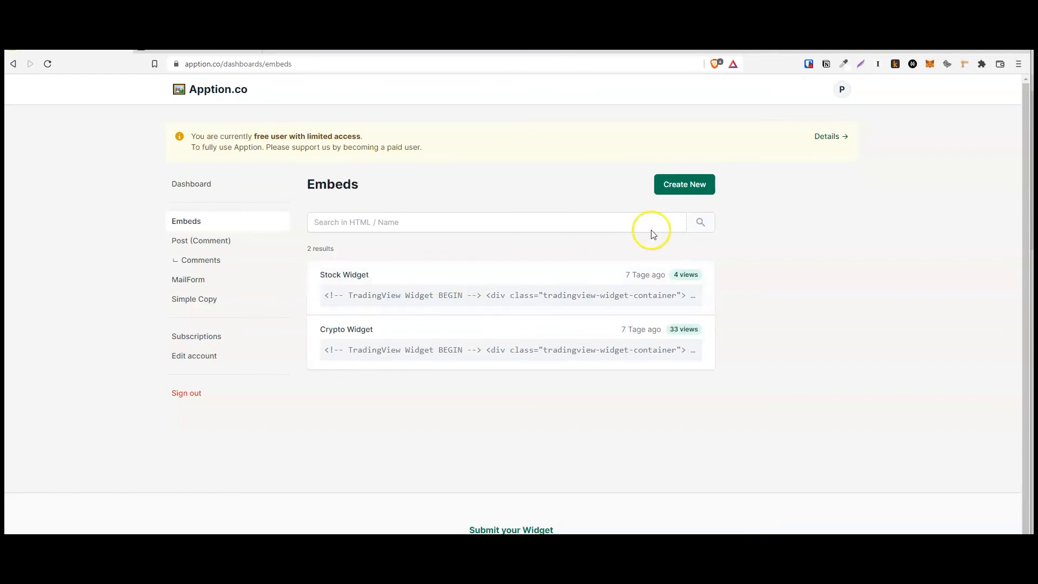
click(683, 193)
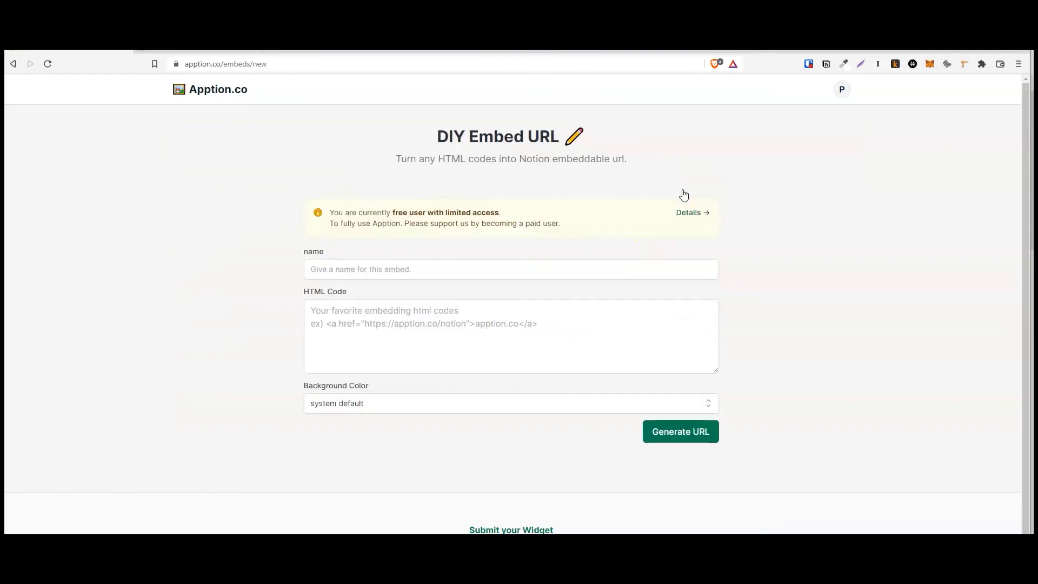
click(319, 269)
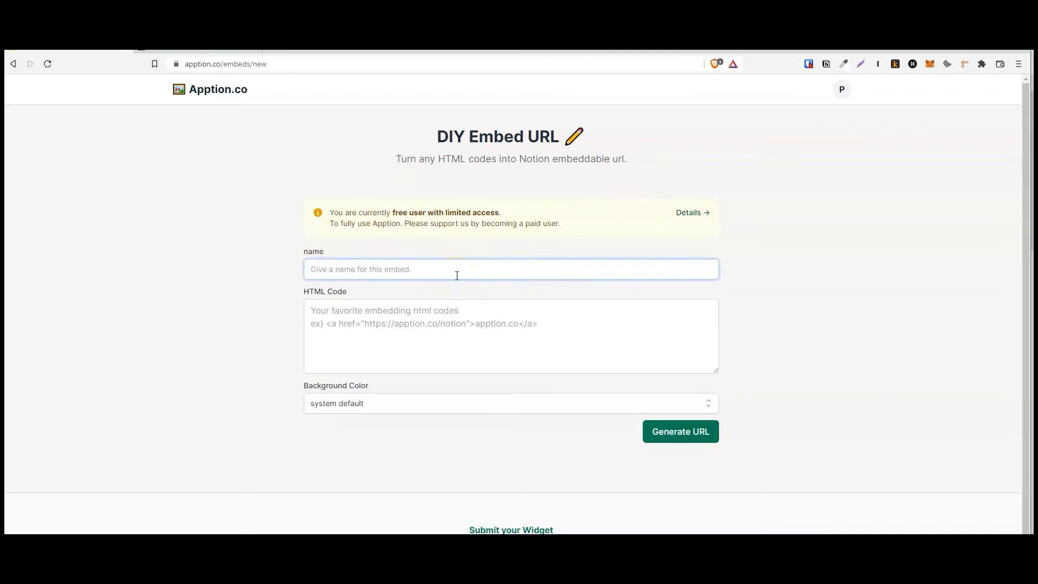
text(Market Overview)
- Paste the copied TradingView widget code as the Market Overview embed's HTML code and generate its URL
click(442, 327)
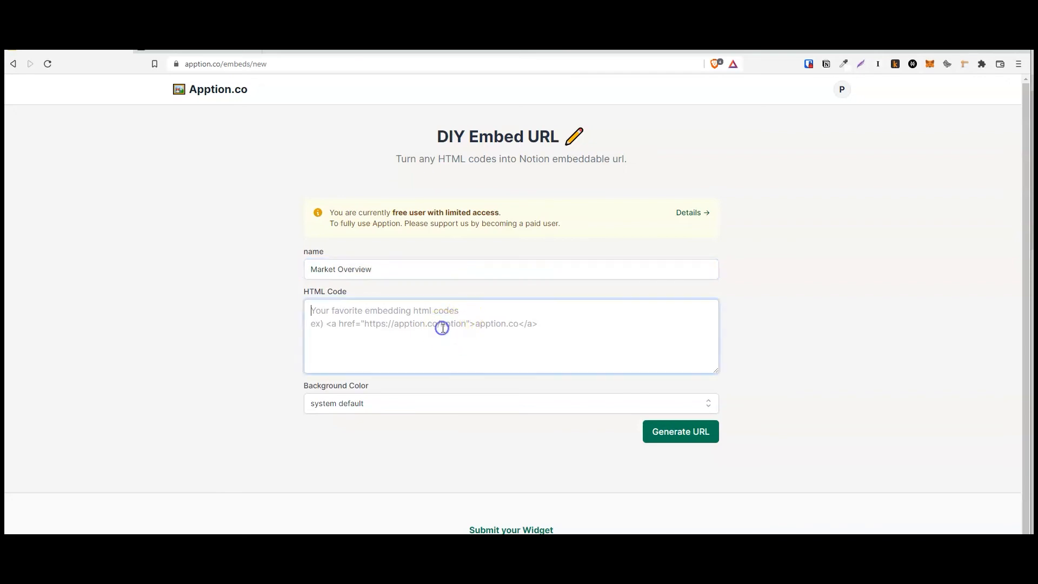
click(198, 51)
scroll(363, 271, down, 2)
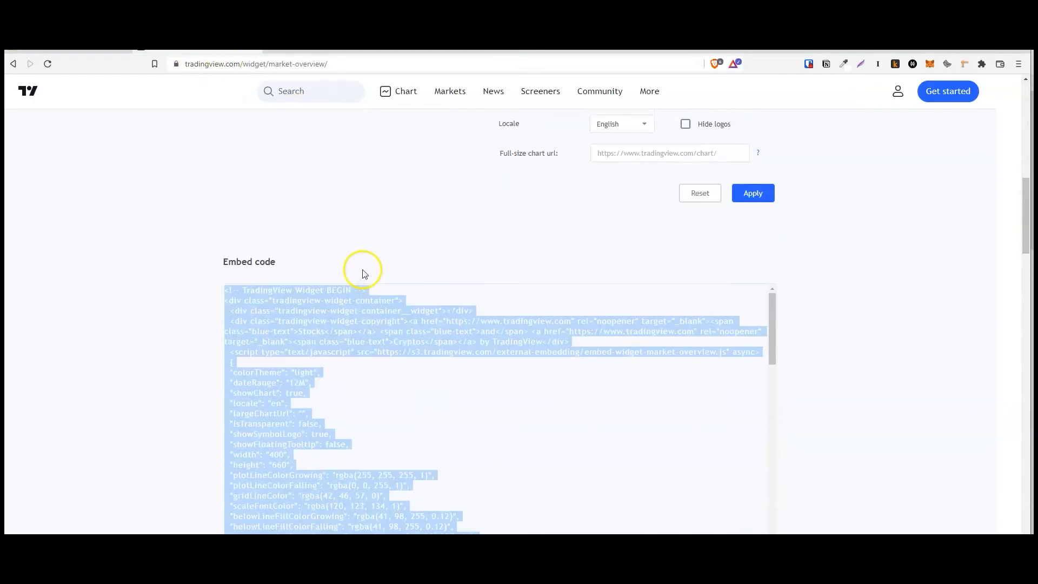
scroll(360, 263, up, 3)
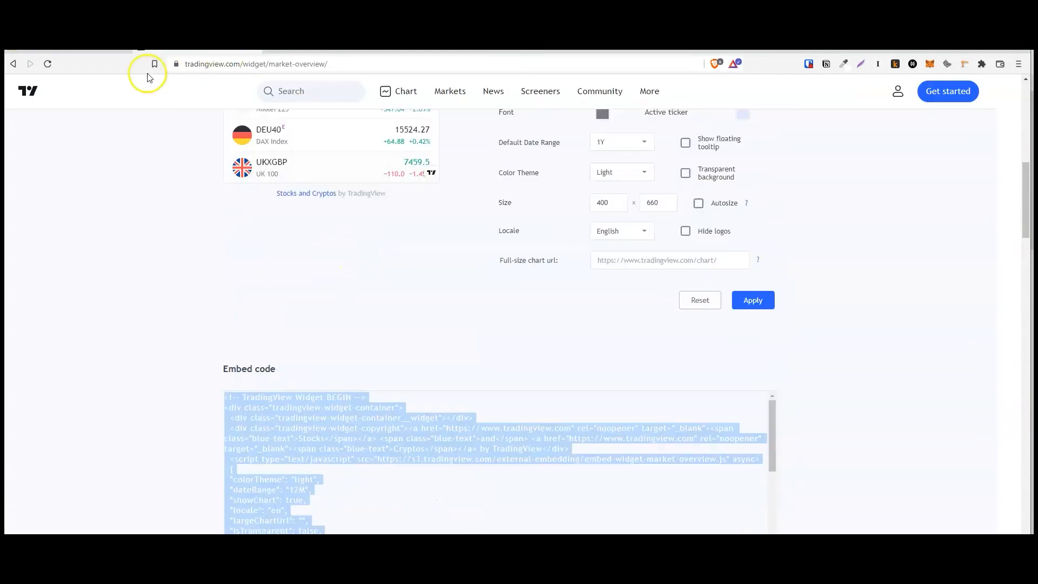
click(70, 52)
click(458, 316)
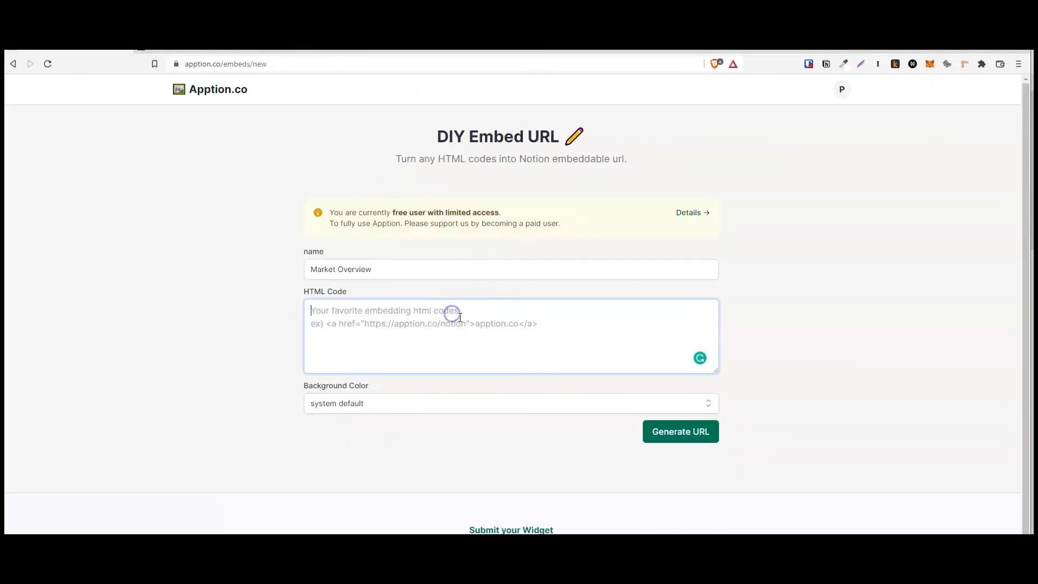
key(ctrl+v)
click(694, 431)
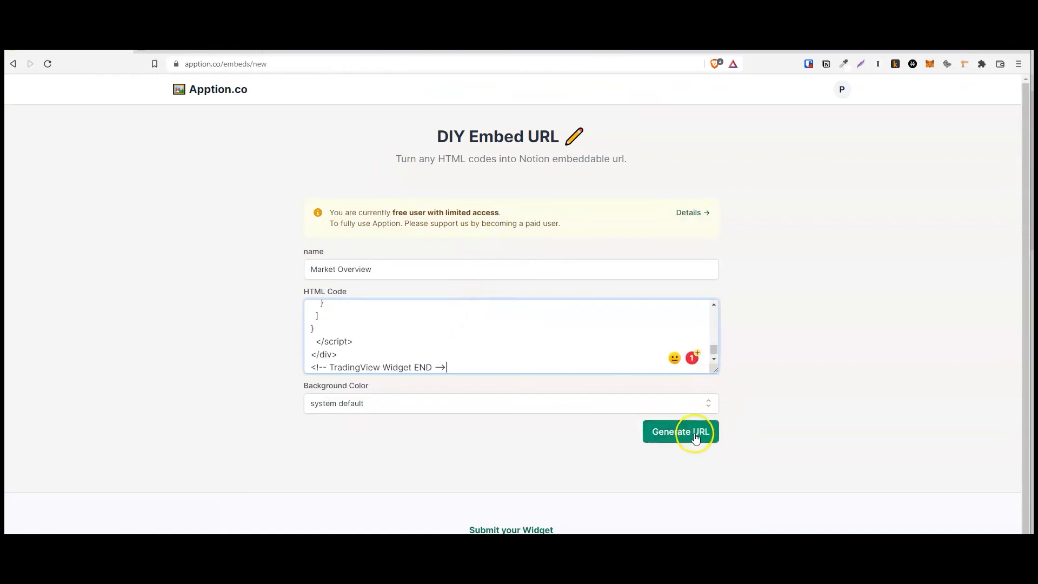
click(693, 436)
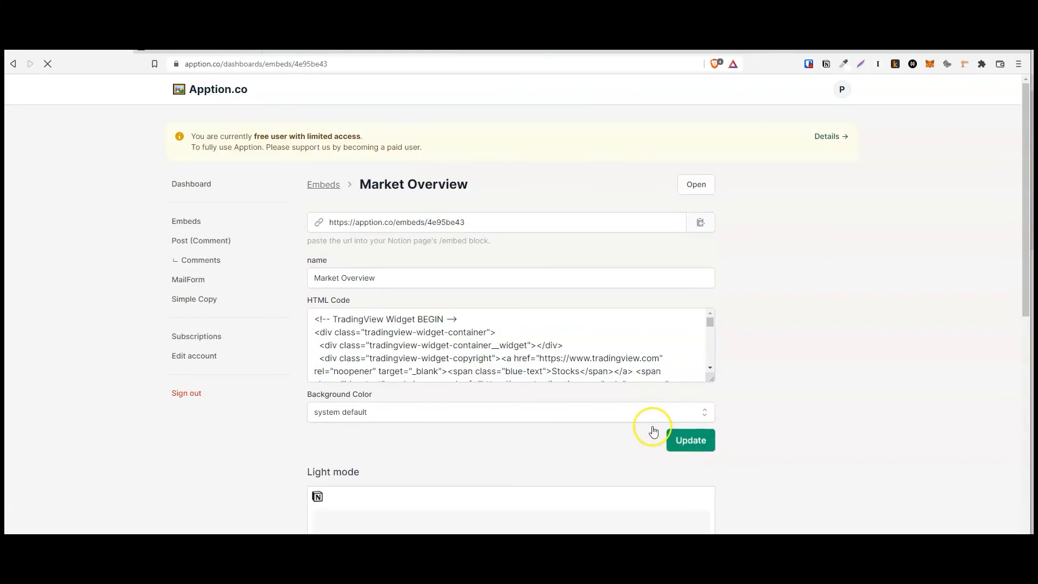
- Check the light mode preview of the Market Overview embed and copy its generated URL
click(764, 234)
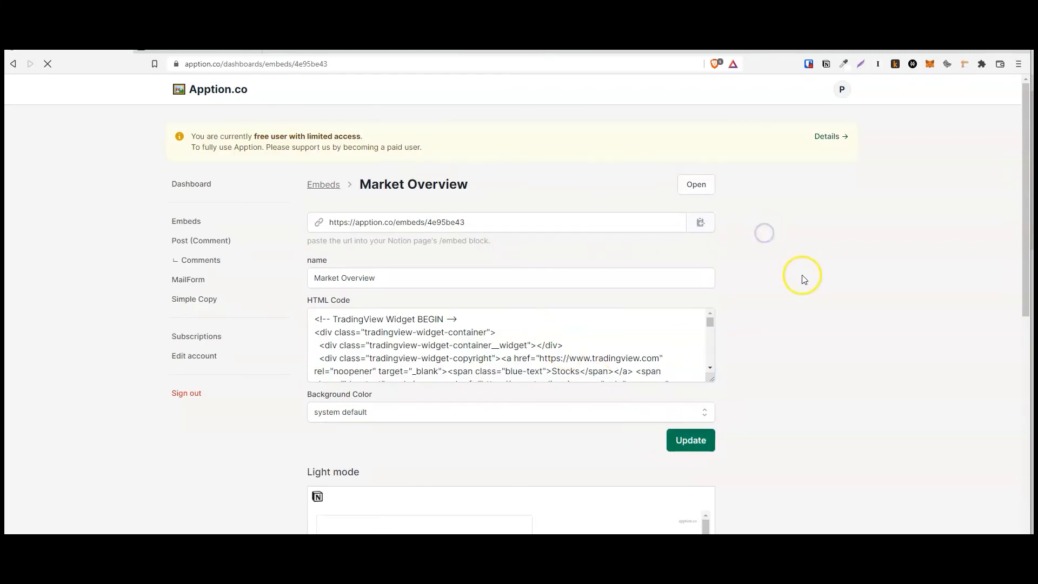
scroll(800, 275, down, 3)
scroll(806, 279, down, 2)
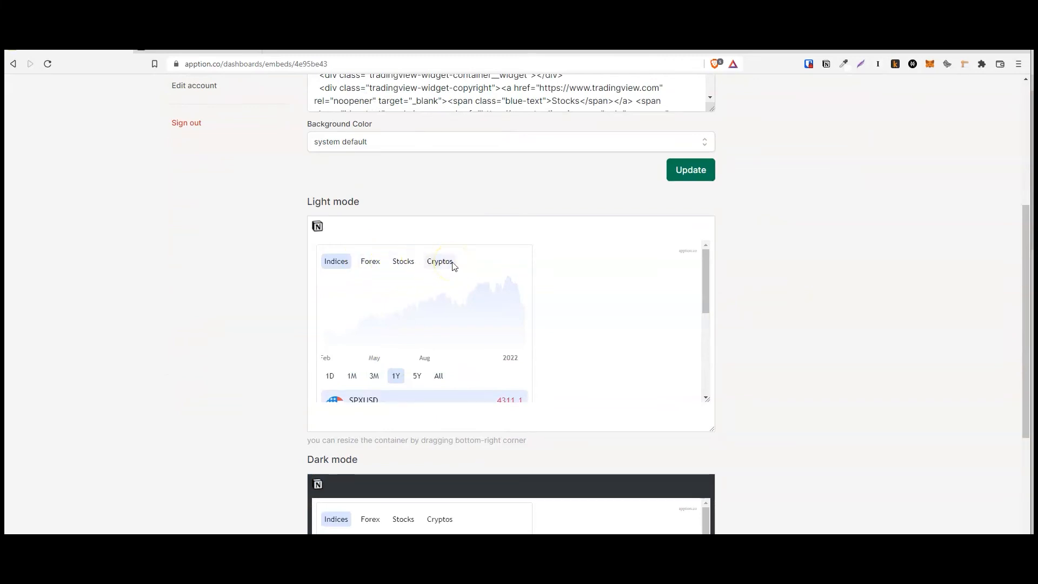
scroll(584, 336, up, 4)
click(369, 164)
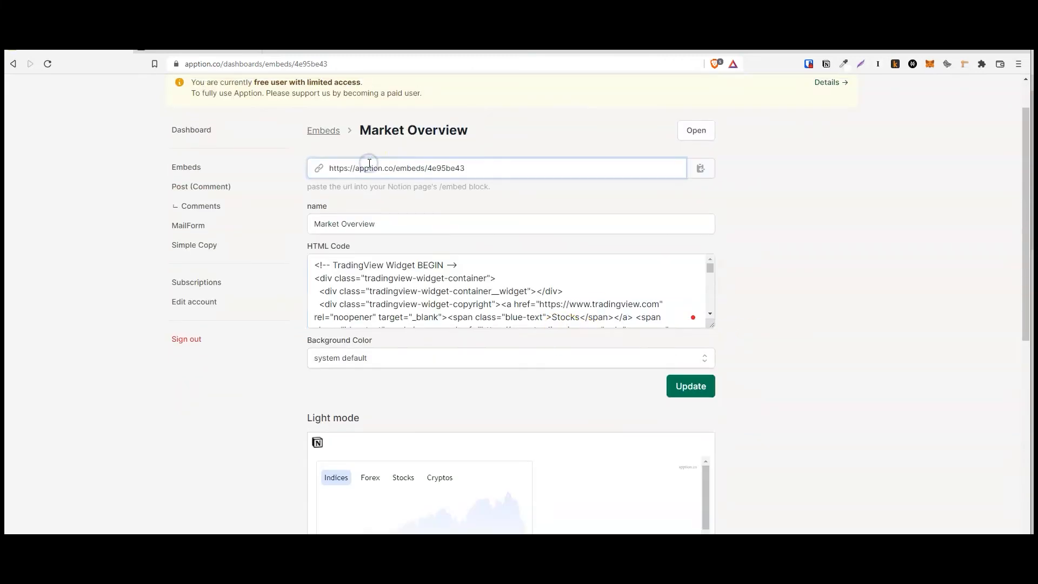
triple_click(370, 165)
key(ctrl+c)
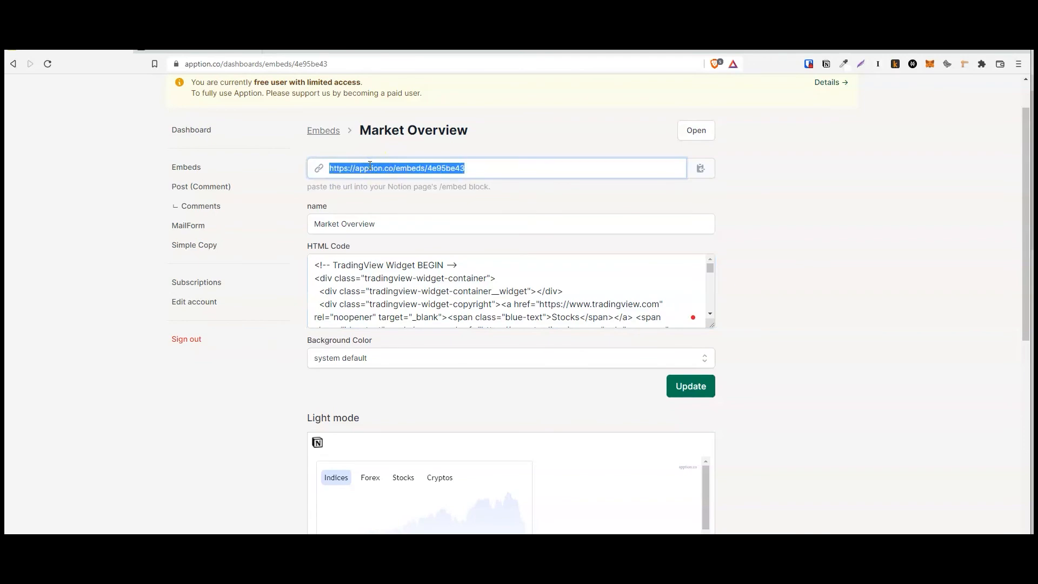
- Switch to Notion, replace all the pasted code on the Untitled page with the copied Apption URL and turn it into an embed
key(alt+Tab)
click(336, 338)
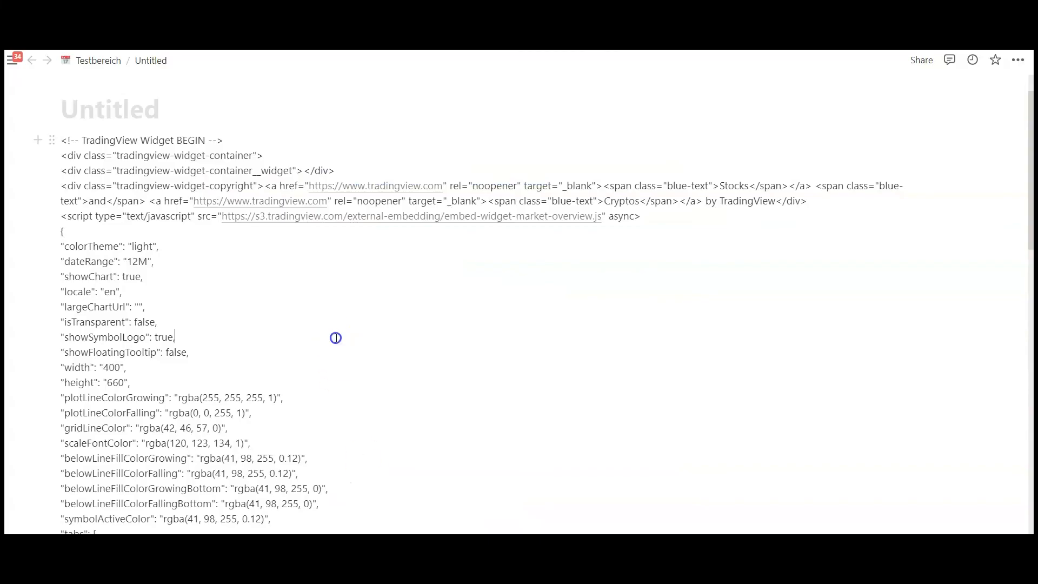
key(ctrl+a)
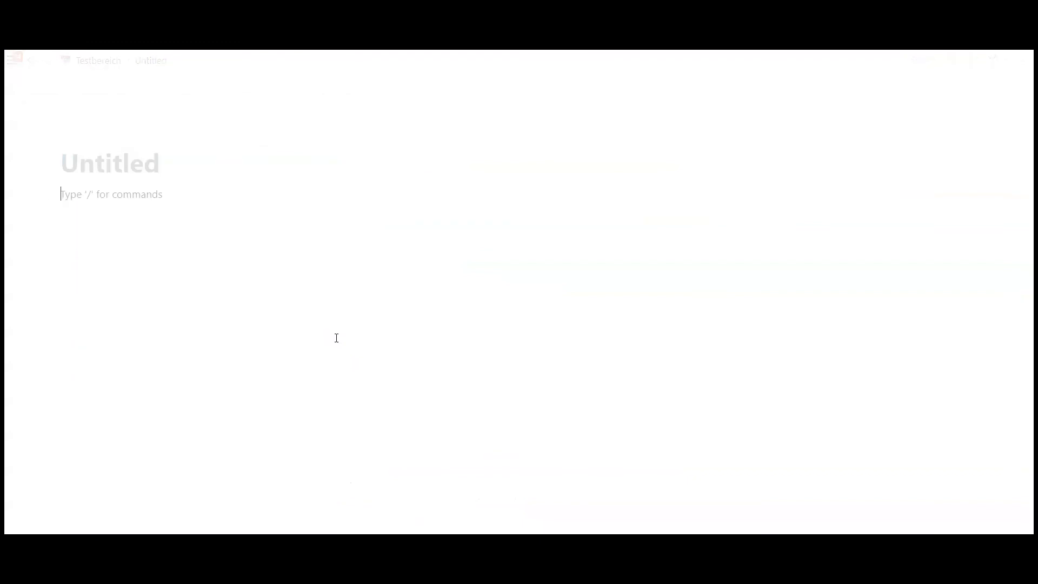
key(ctrl+v)
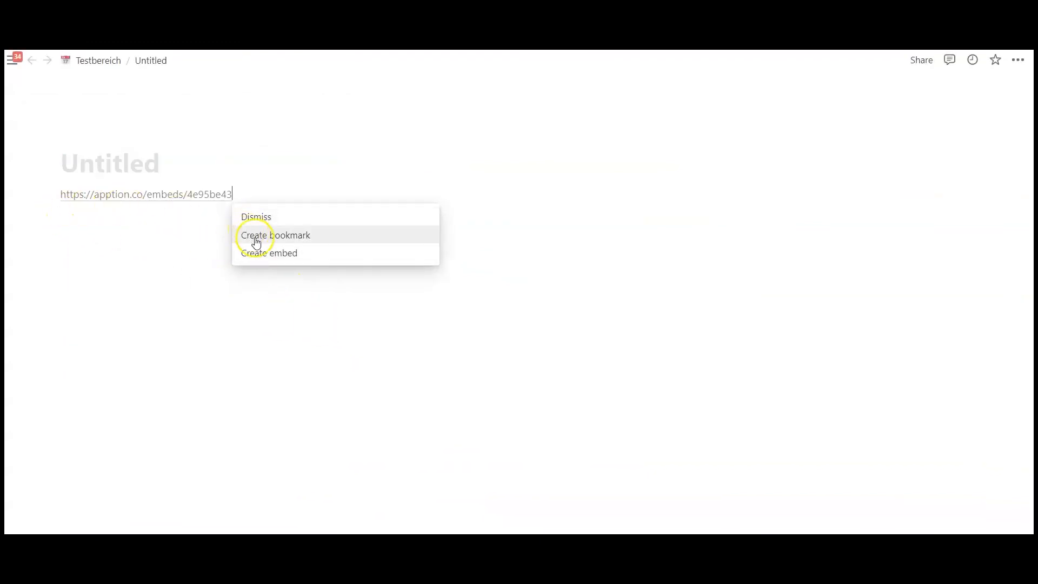
click(263, 254)
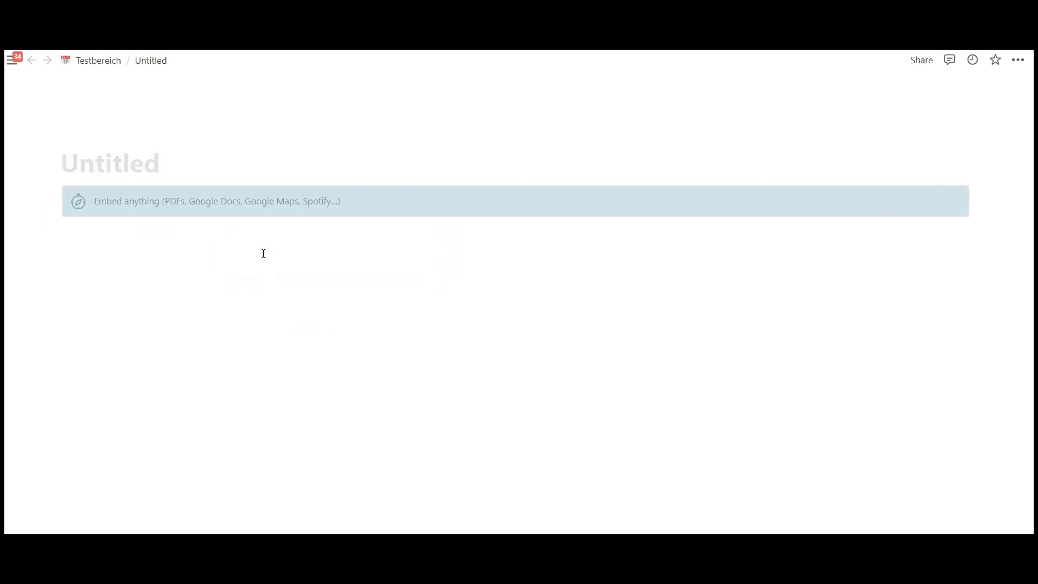
- Resize the embed block on the Untitled page in width and height to suit the widget, scrolling through its contents to check the fit
mouse_move(450, 229)
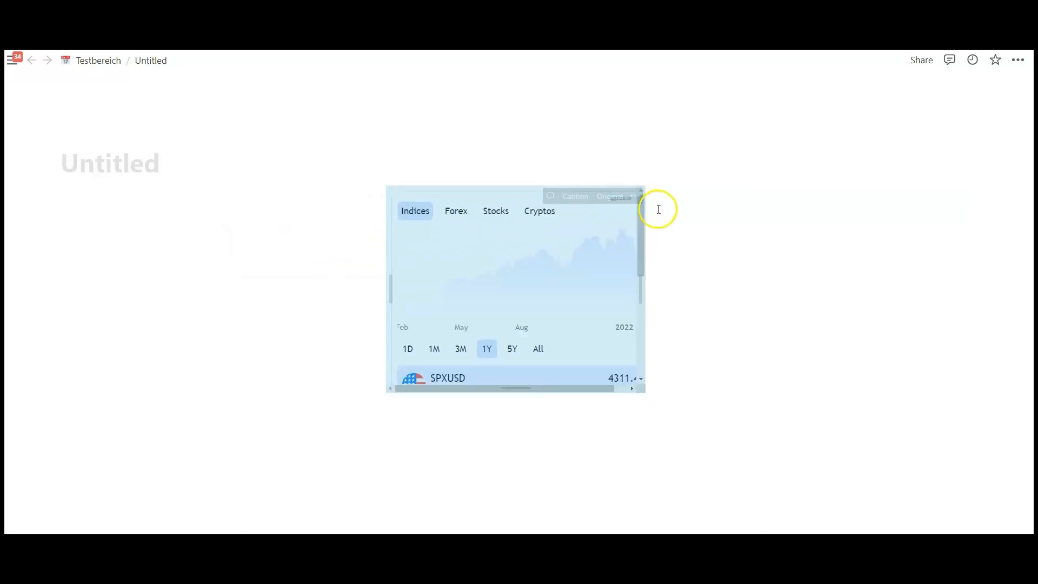
mouse_move(395, 286)
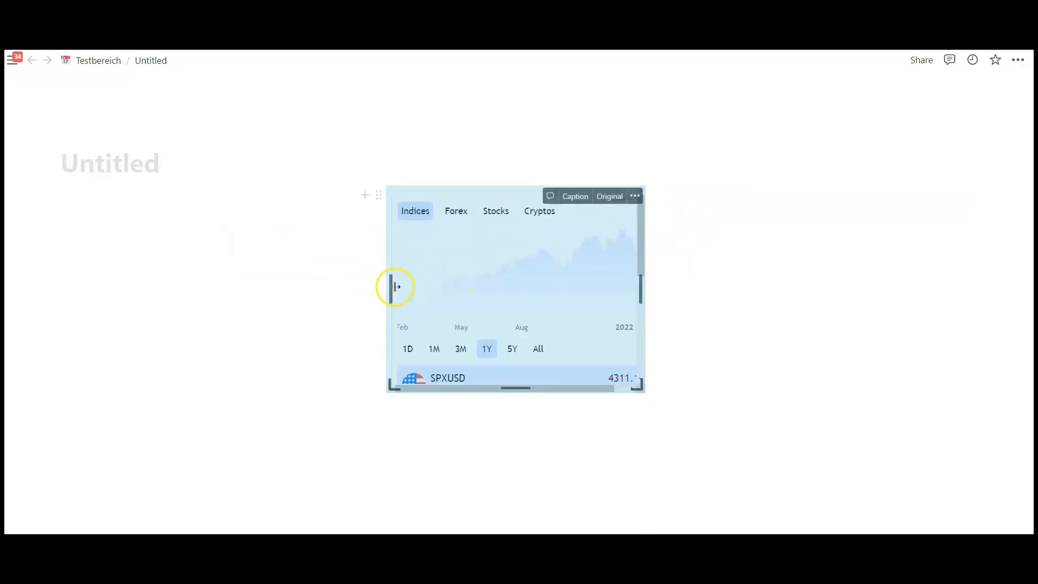
drag(393, 285, 252, 285)
drag(519, 387, 516, 508)
scroll(545, 443, down, 2)
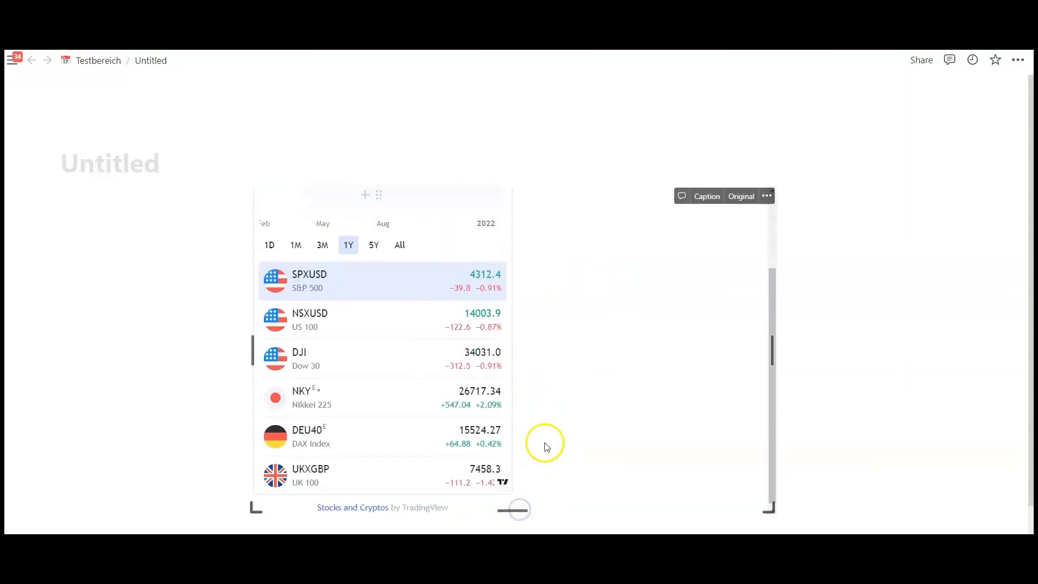
scroll(528, 422, down, 2)
drag(515, 399, 517, 447)
scroll(604, 373, up, 2)
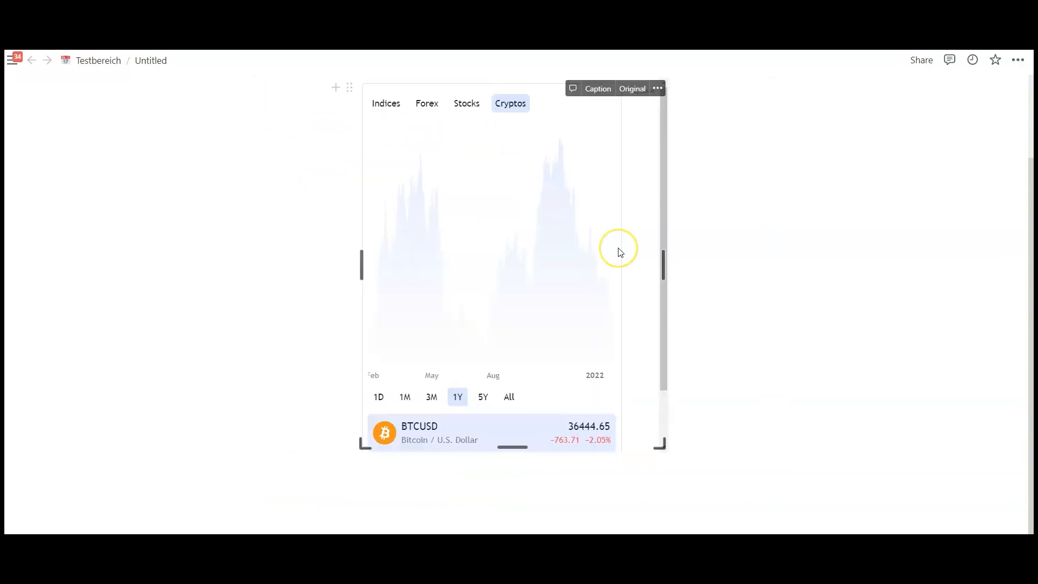